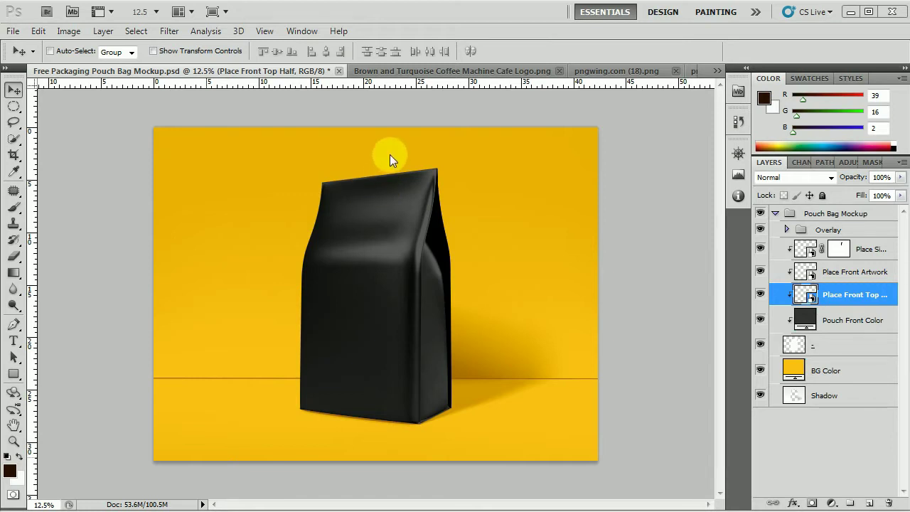
# Review the logo, coffee beans and barcode images, then open the Place Front Artwork smart object
pyautogui.click(416, 71)
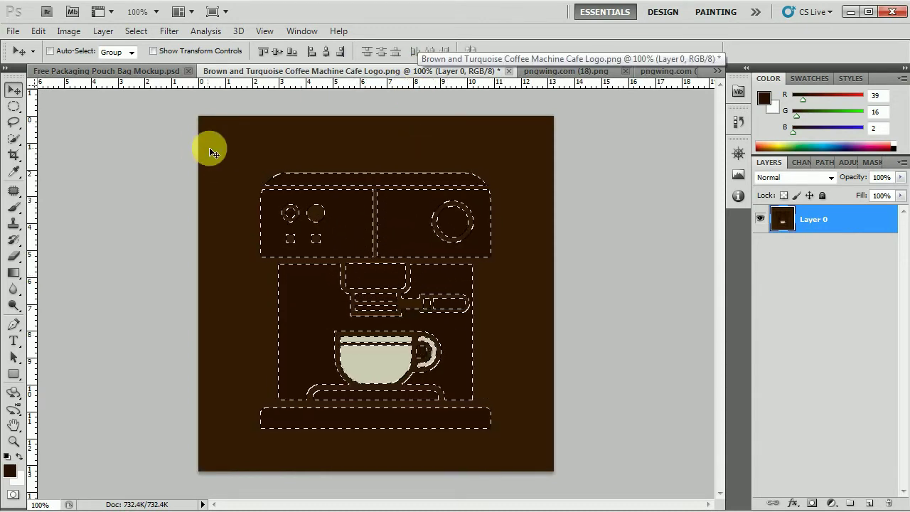
pyautogui.click(569, 72)
pyautogui.moveTo(419, 273); pyautogui.dragTo(260, 319)
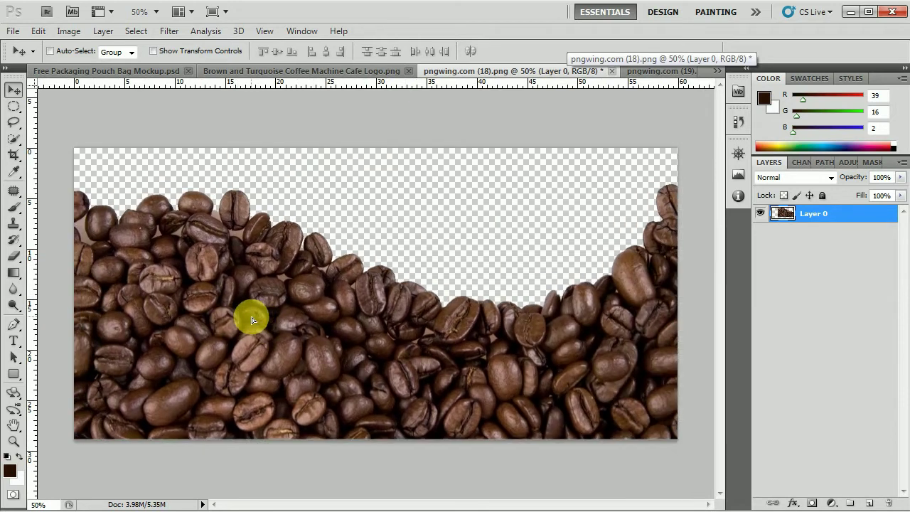
pyautogui.click(664, 73)
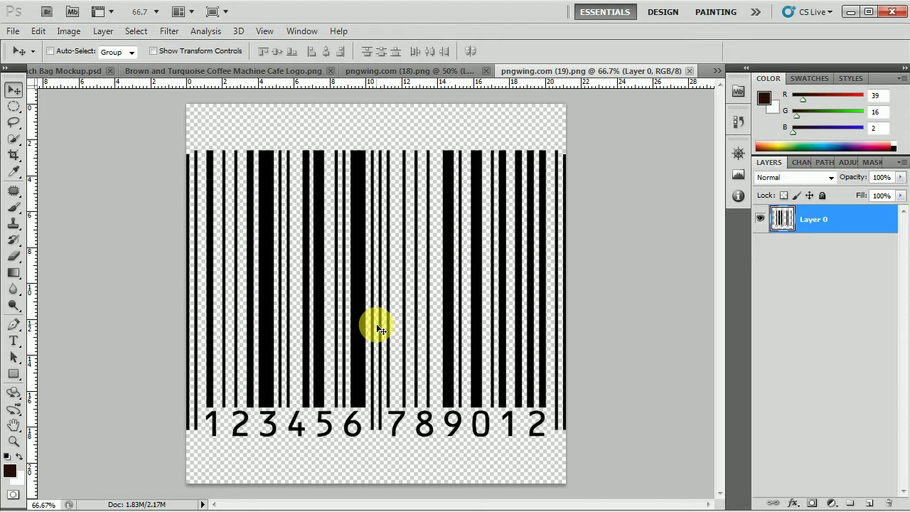
pyautogui.hotkey('ctrl', 'Tab')
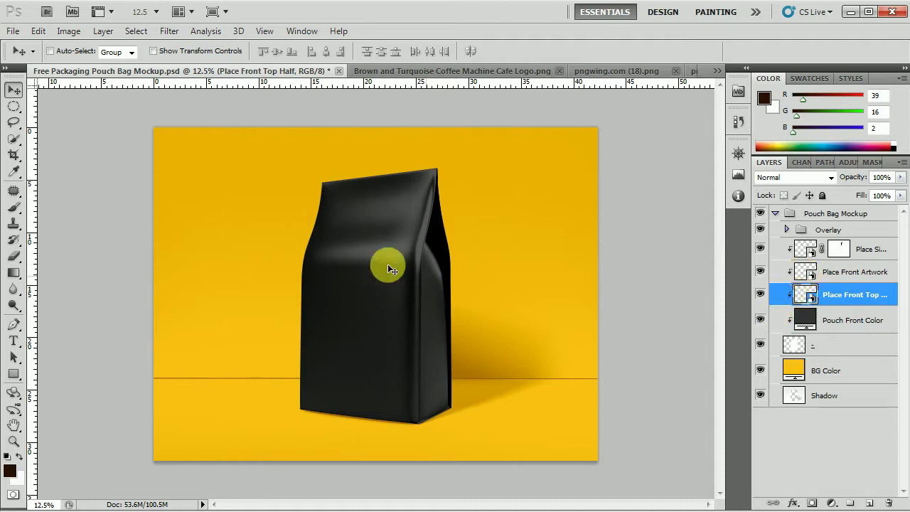
pyautogui.doubleClick(806, 272)
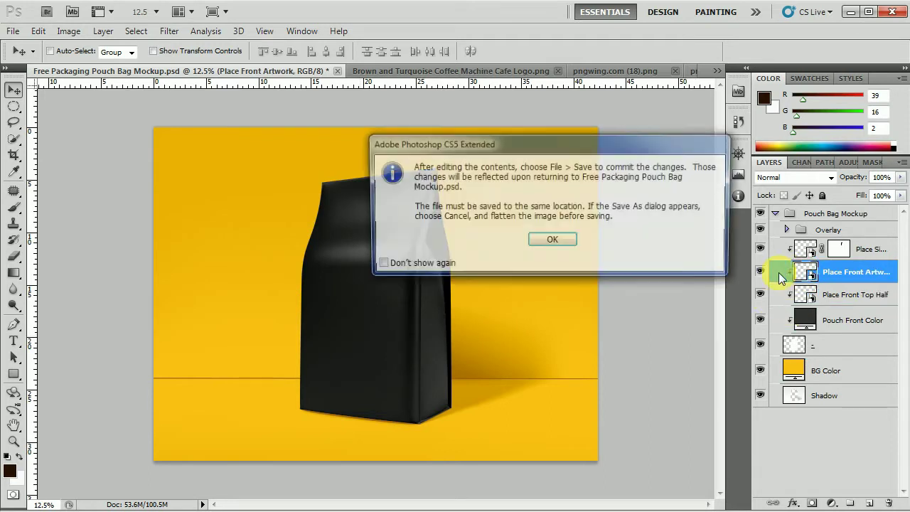
pyautogui.click(572, 240)
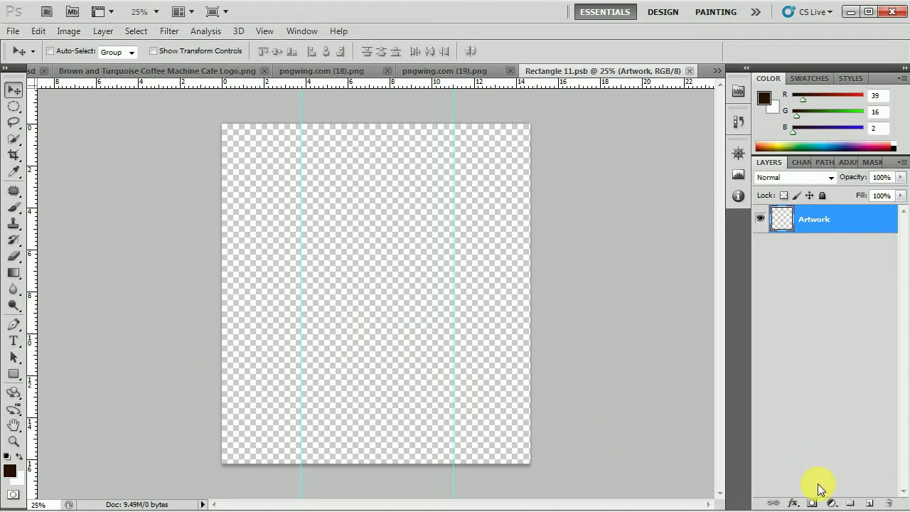
# Fill a new layer with near-black 010101 and move it beneath the Artwork layer
pyautogui.click(869, 503)
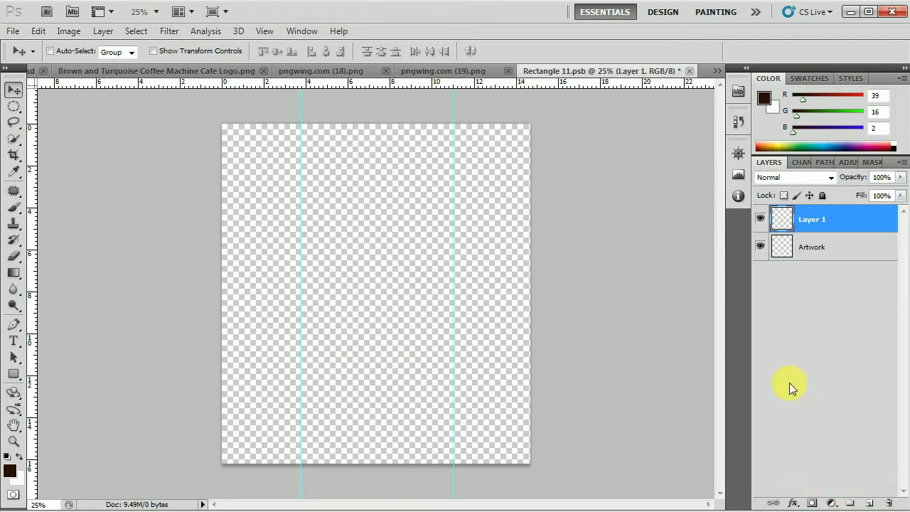
pyautogui.click(10, 470)
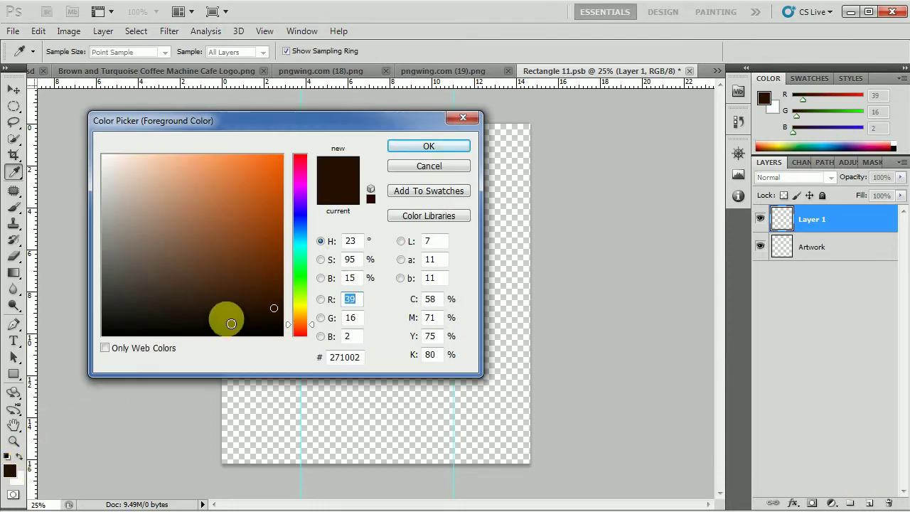
pyautogui.click(105, 333)
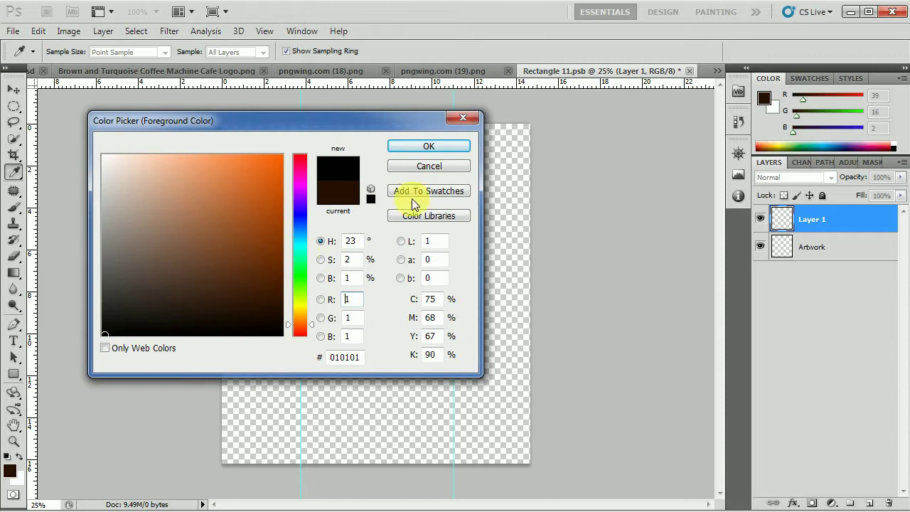
pyautogui.click(442, 146)
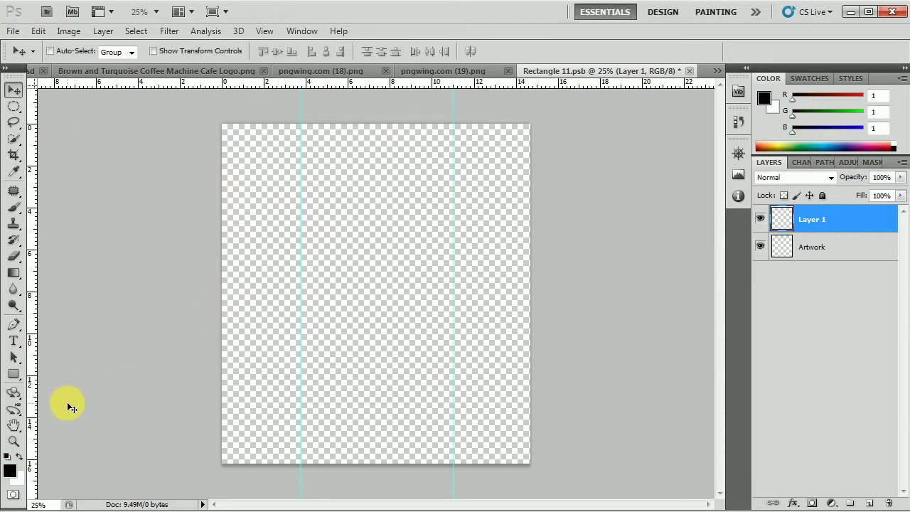
pyautogui.moveTo(14, 273); pyautogui.dragTo(66, 286)
pyautogui.click(349, 313)
pyautogui.moveTo(845, 227); pyautogui.dragTo(837, 266)
pyautogui.click(829, 226)
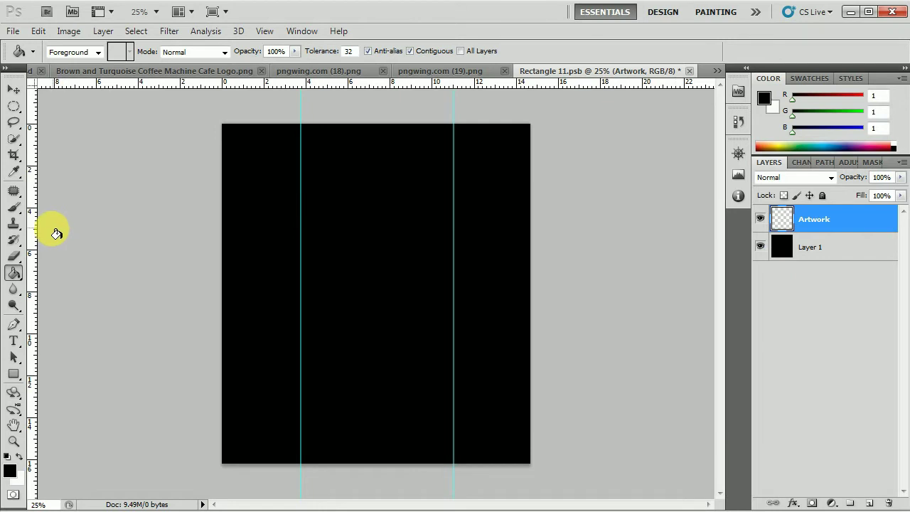
# Type a centred three-line heading: 'Coffee', 'Machine', 'Coffee'
pyautogui.click(15, 341)
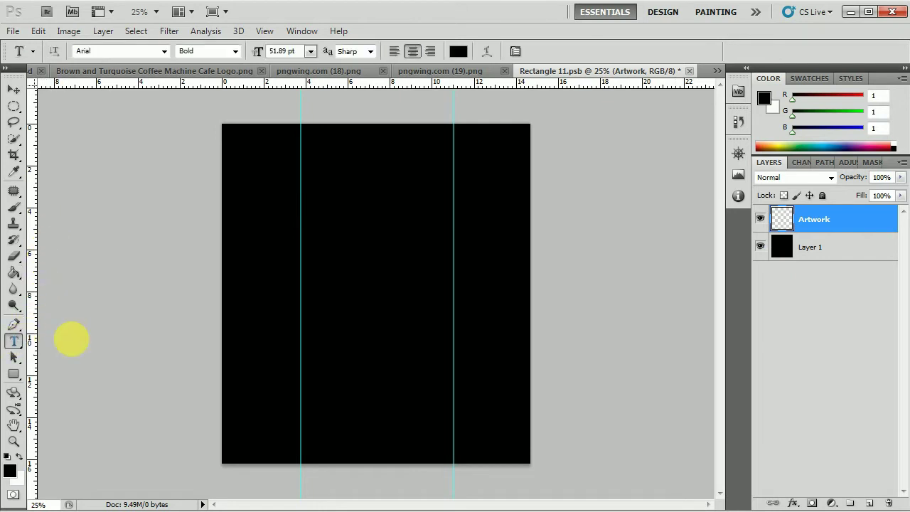
pyautogui.click(339, 271)
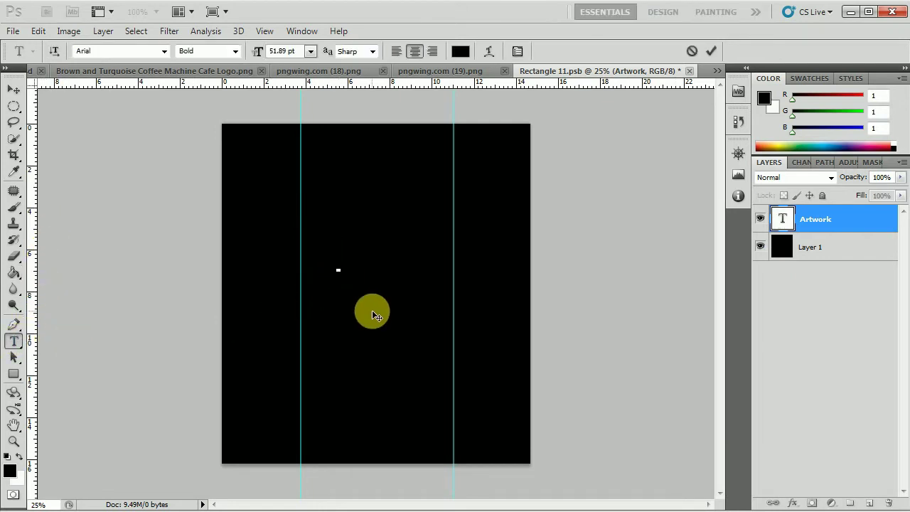
pyautogui.write('Coffee')
pyautogui.press('Return')
pyautogui.write('Machine')
pyautogui.press('Return')
pyautogui.write('Coffee')
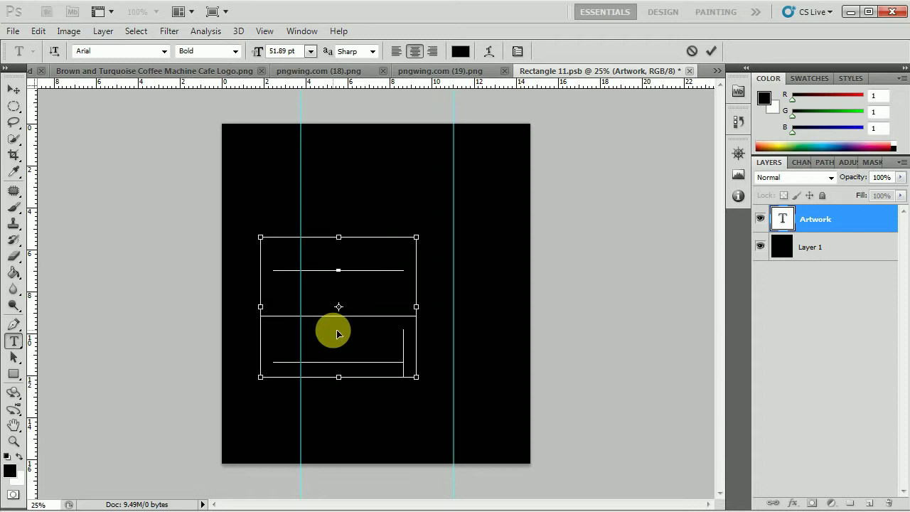
# Colour the whole heading gold (RGB 226, 174, 0) and centre it between the guides
pyautogui.hotkey('ctrl', 'a')
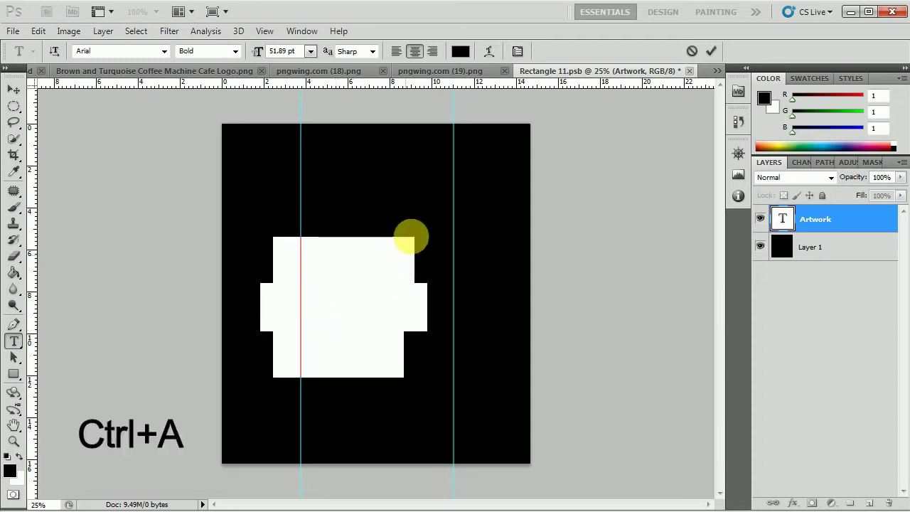
pyautogui.click(460, 52)
pyautogui.doubleClick(353, 300)
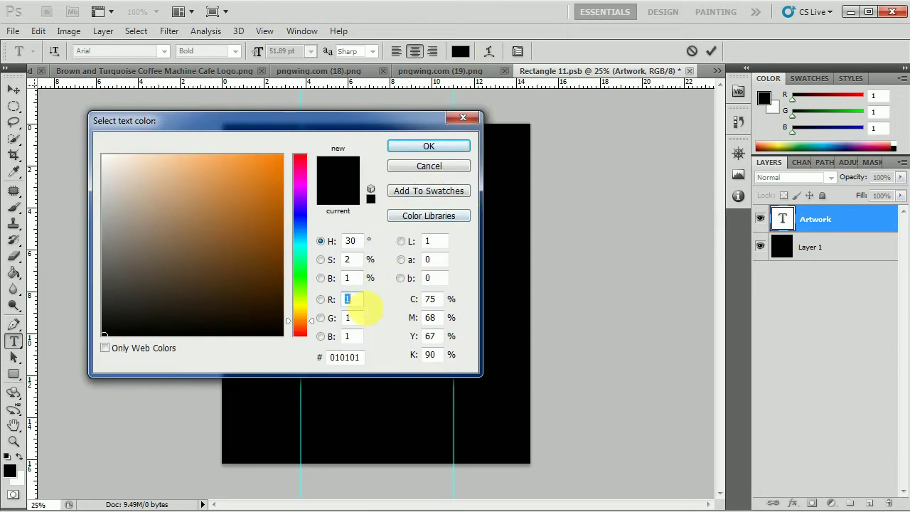
pyautogui.write('226')
pyautogui.doubleClick(349, 317)
pyautogui.write('1')
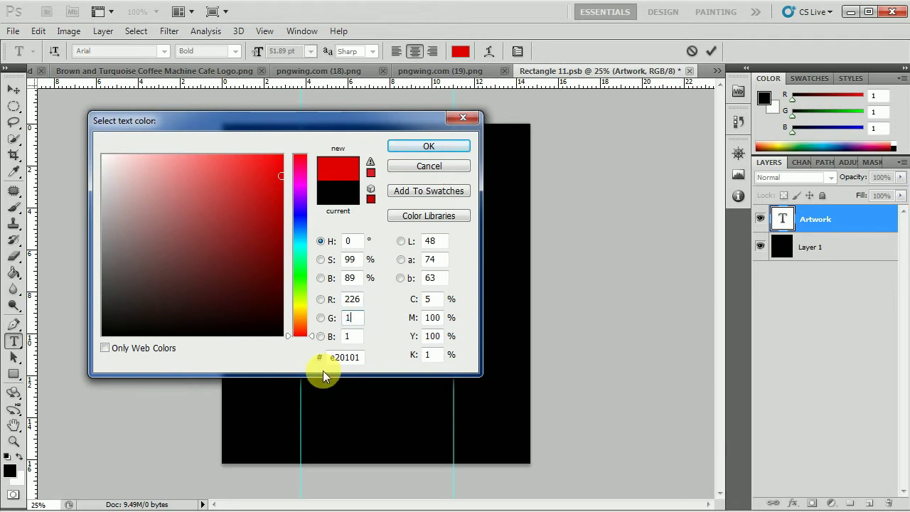
pyautogui.write('74')
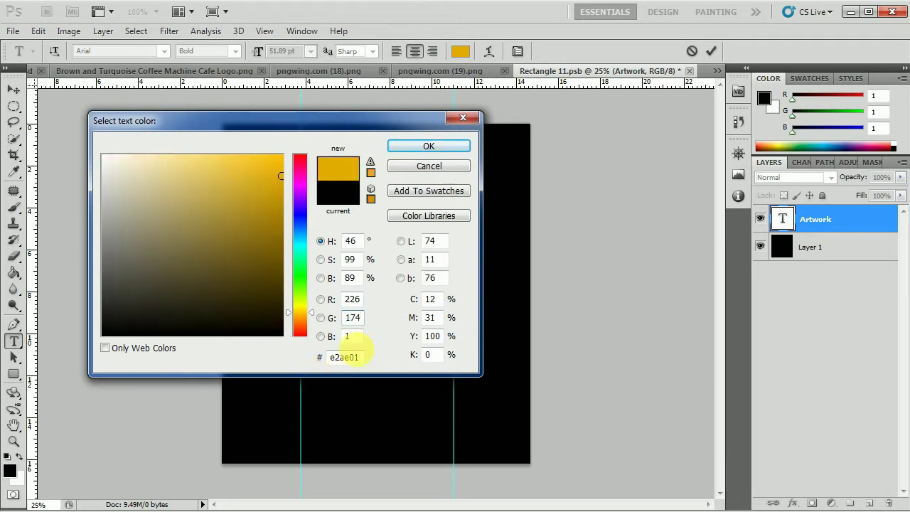
pyautogui.doubleClick(353, 336)
pyautogui.write('0')
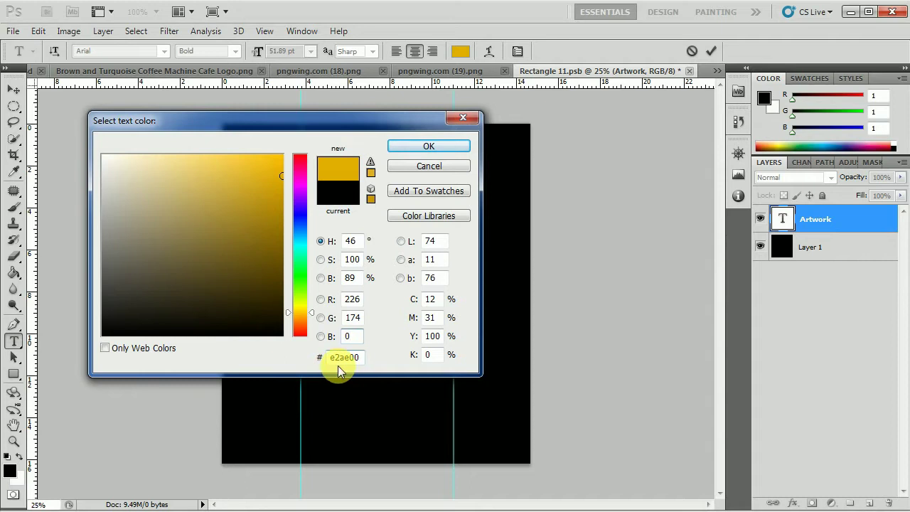
pyautogui.click(426, 146)
pyautogui.click(14, 90)
pyautogui.moveTo(355, 301); pyautogui.dragTo(401, 295)
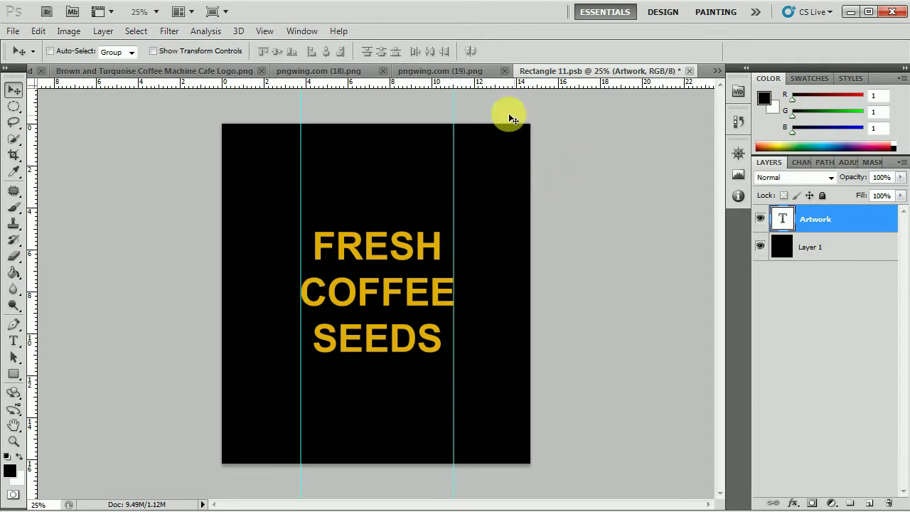
# Reposition the beans within their own image and reorder the front artwork document tab
pyautogui.click(348, 71)
pyautogui.moveTo(370, 323); pyautogui.dragTo(519, 295)
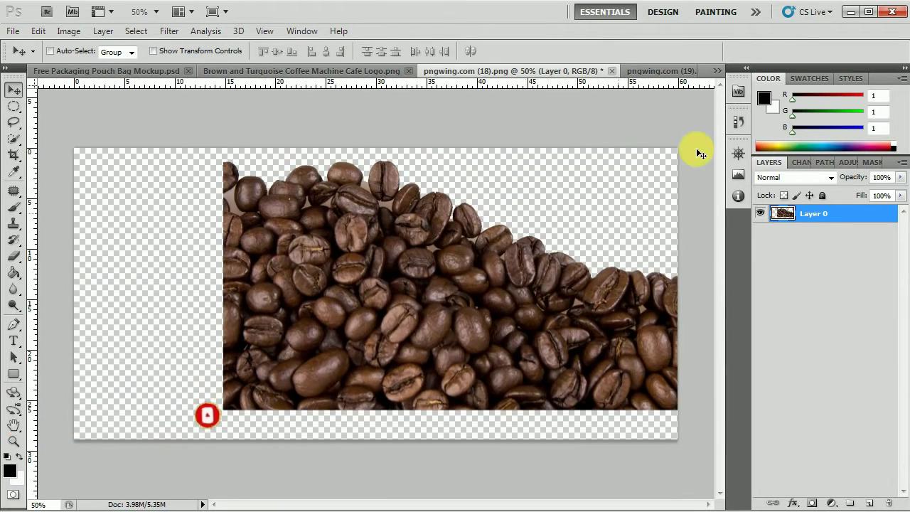
pyautogui.click(717, 71)
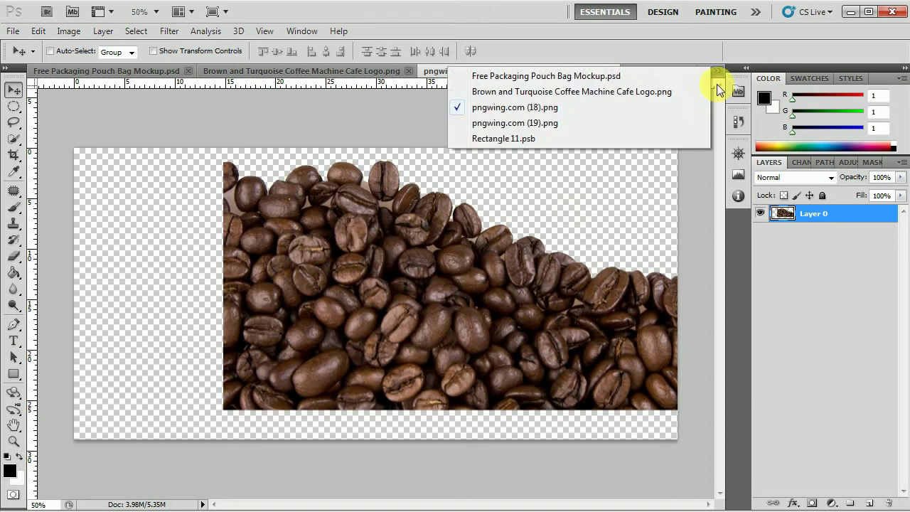
pyautogui.click(526, 138)
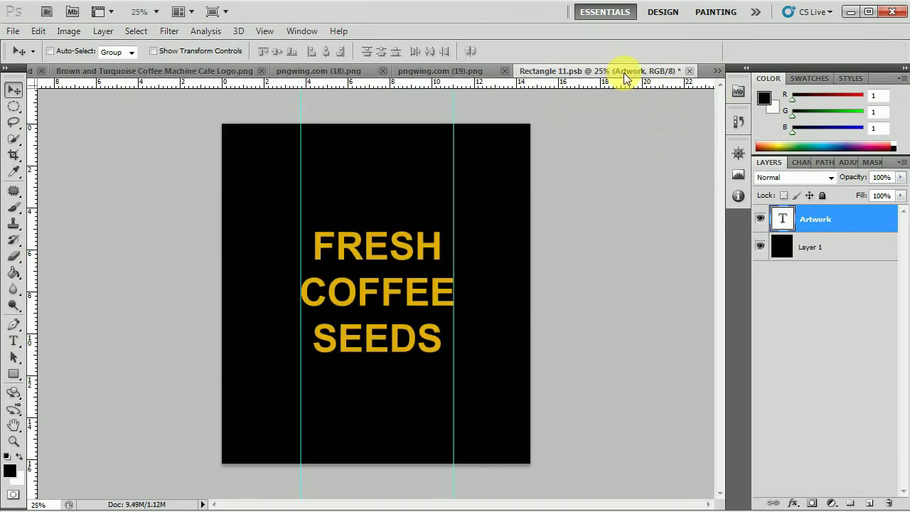
pyautogui.moveTo(513, 74); pyautogui.dragTo(473, 74)
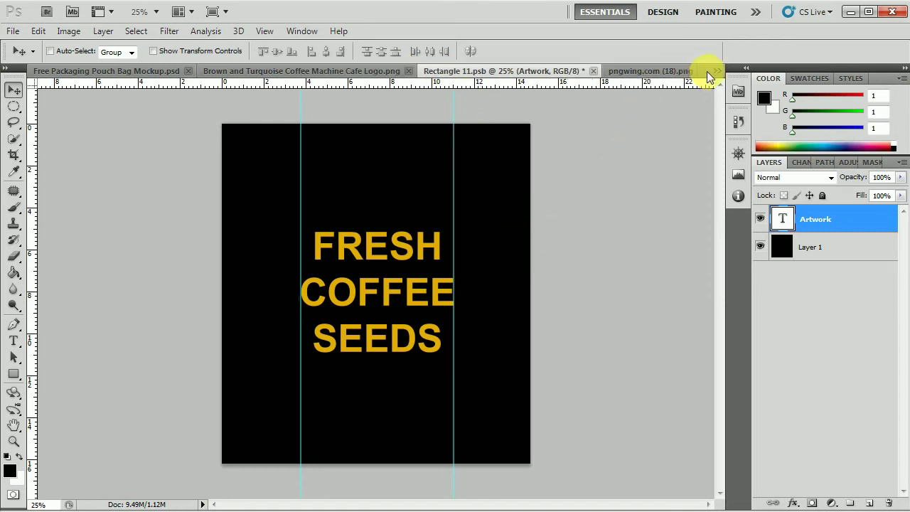
# Bring the coffee beans into the front artwork, enlarge them, and seat them along the bottom edge
pyautogui.click(642, 71)
pyautogui.moveTo(441, 256); pyautogui.dragTo(325, 439)
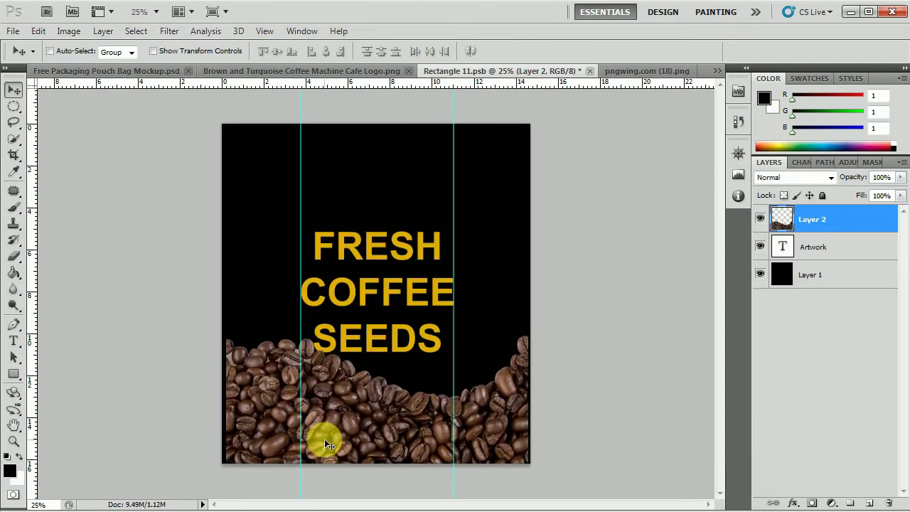
pyautogui.hotkey('ctrl', 't')
pyautogui.moveTo(221, 463); pyautogui.dragTo(142, 498)
pyautogui.moveTo(422, 426)
pyautogui.mouseDown()
pyautogui.moveTo(404, 429)
pyautogui.moveTo(414, 428)
pyautogui.mouseUp()
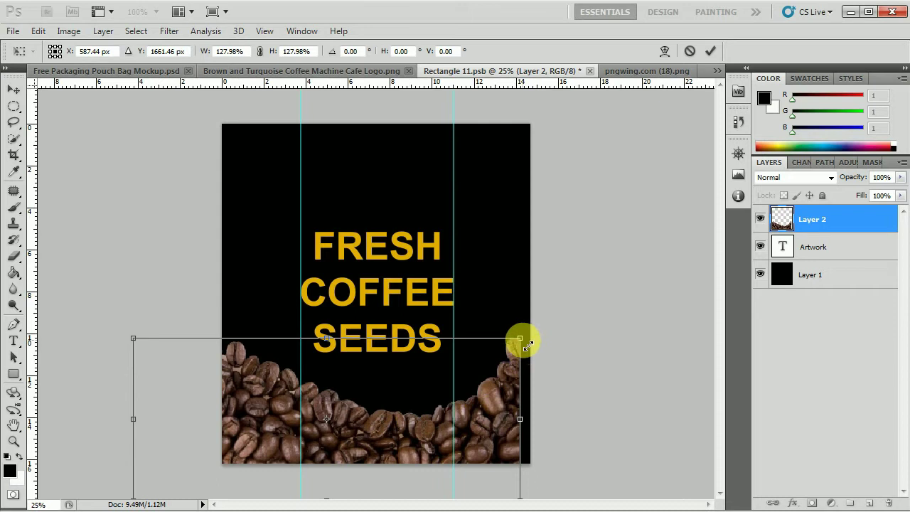
pyautogui.moveTo(502, 409); pyautogui.dragTo(512, 409)
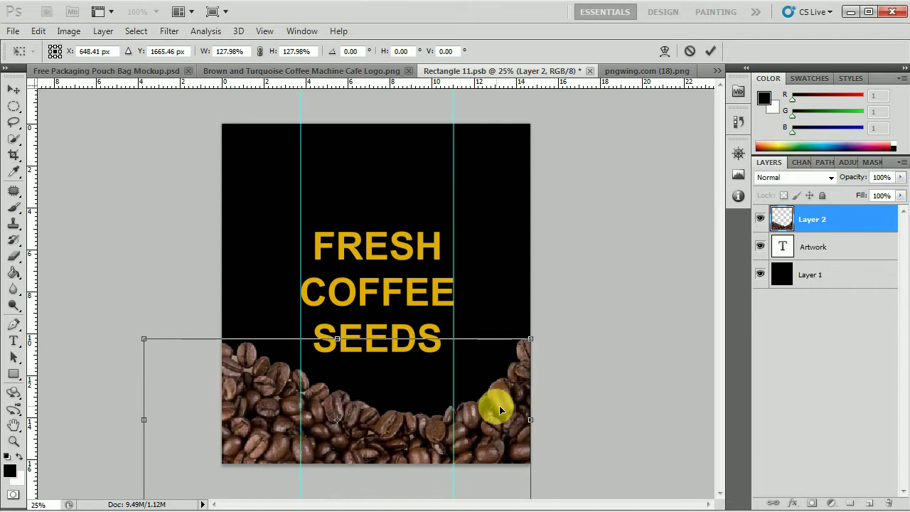
pyautogui.doubleClick(490, 406)
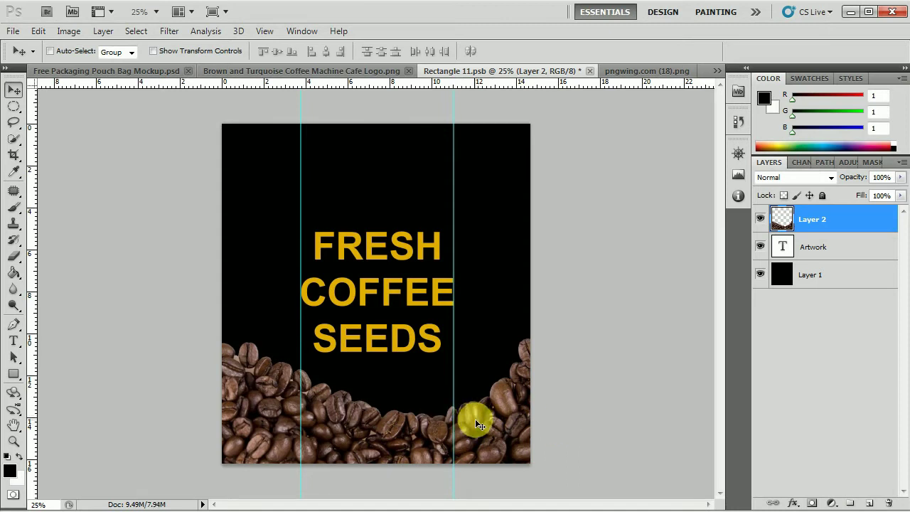
pyautogui.moveTo(475, 421); pyautogui.dragTo(479, 431)
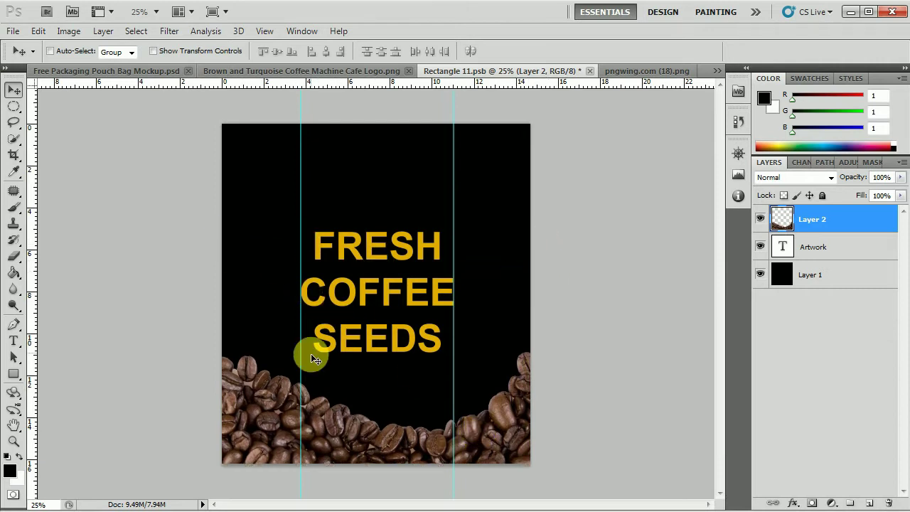
# Draw a thin full-width rectangle through FRESH and fill it with gold e2ae00
pyautogui.click(18, 377)
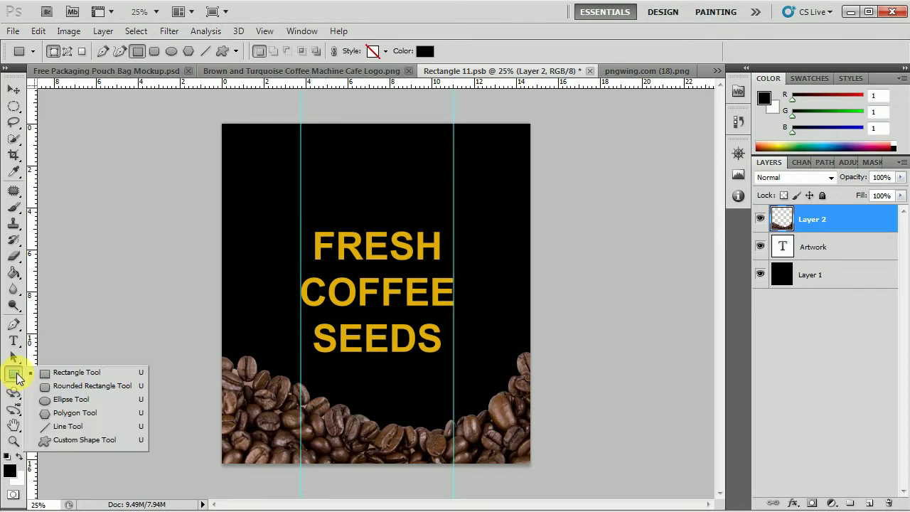
pyautogui.click(77, 374)
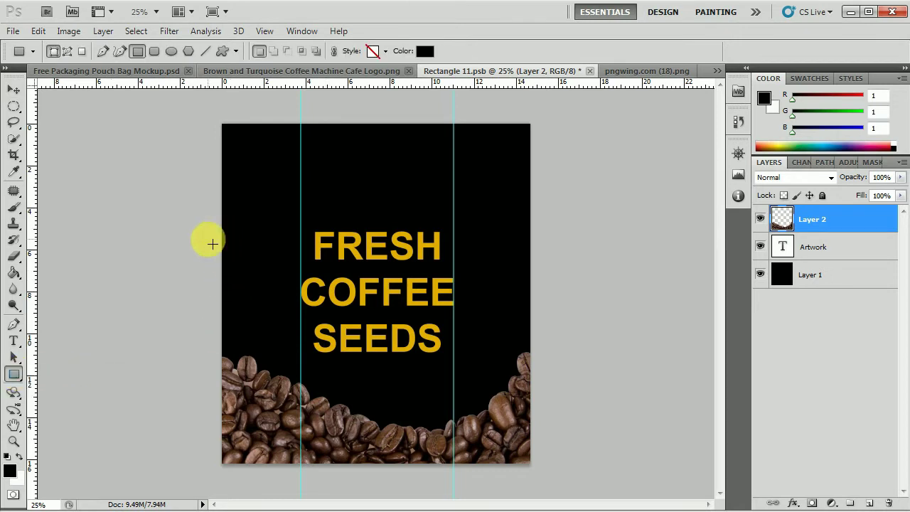
pyautogui.moveTo(207, 239); pyautogui.dragTo(541, 257)
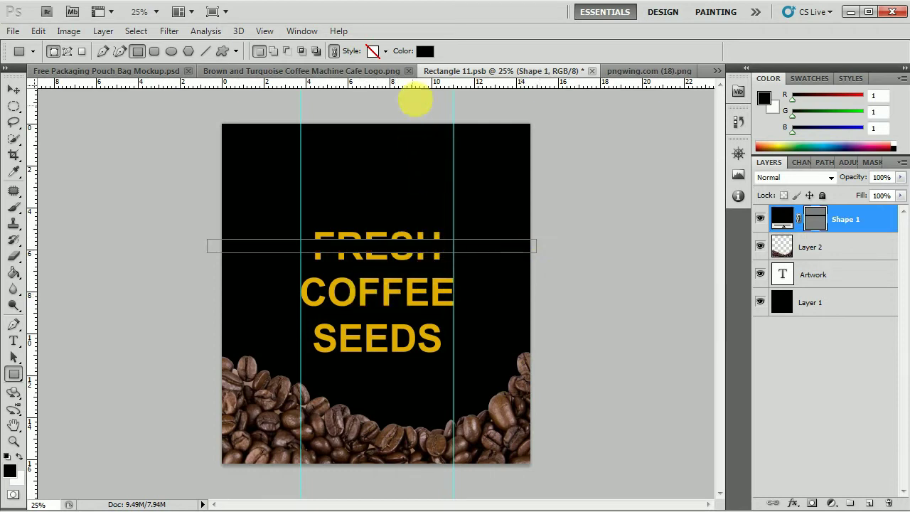
pyautogui.click(424, 51)
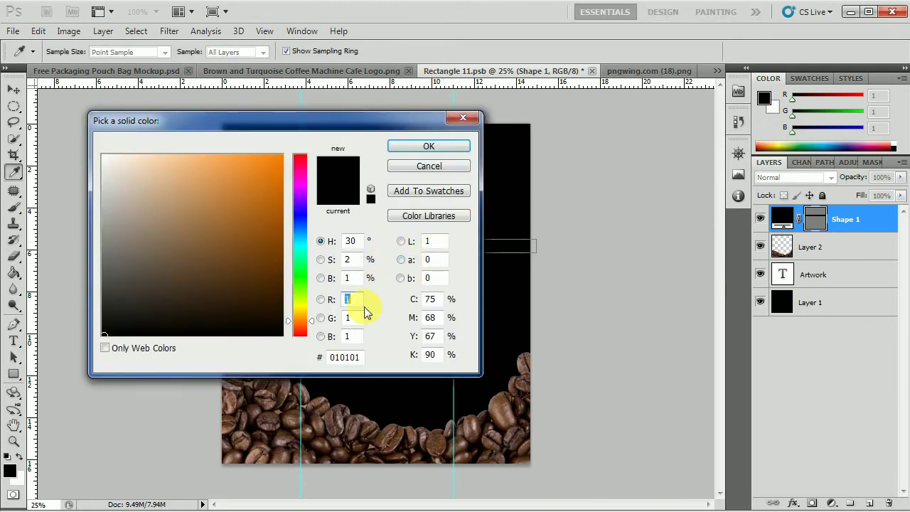
pyautogui.click(352, 358)
pyautogui.write('e')
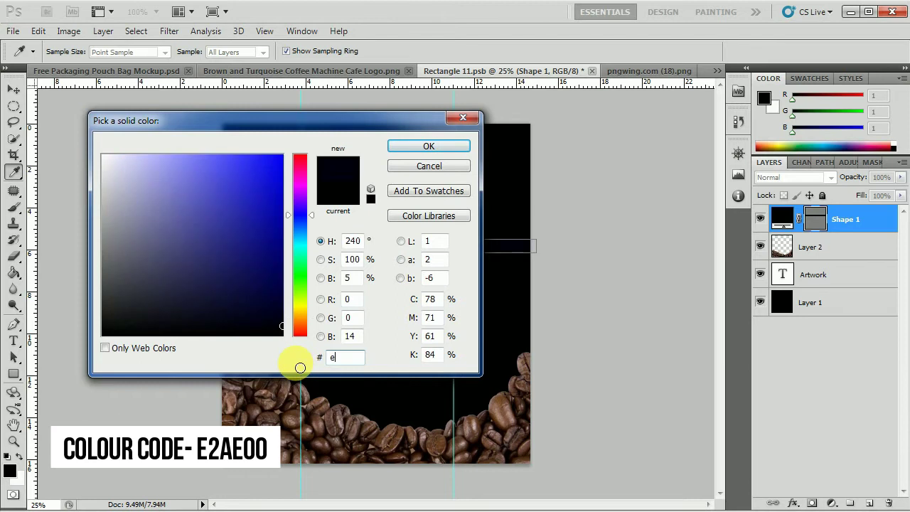
pyautogui.write('2ae')
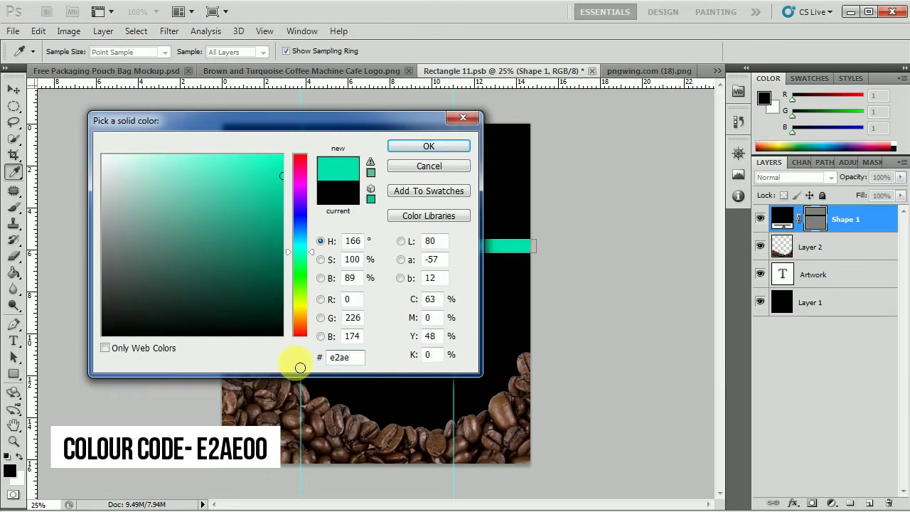
pyautogui.write('00')
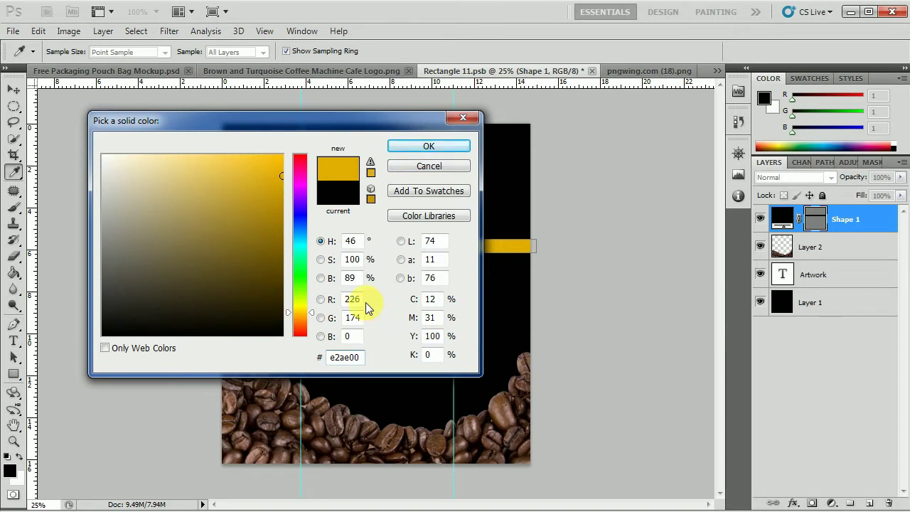
pyautogui.click(435, 146)
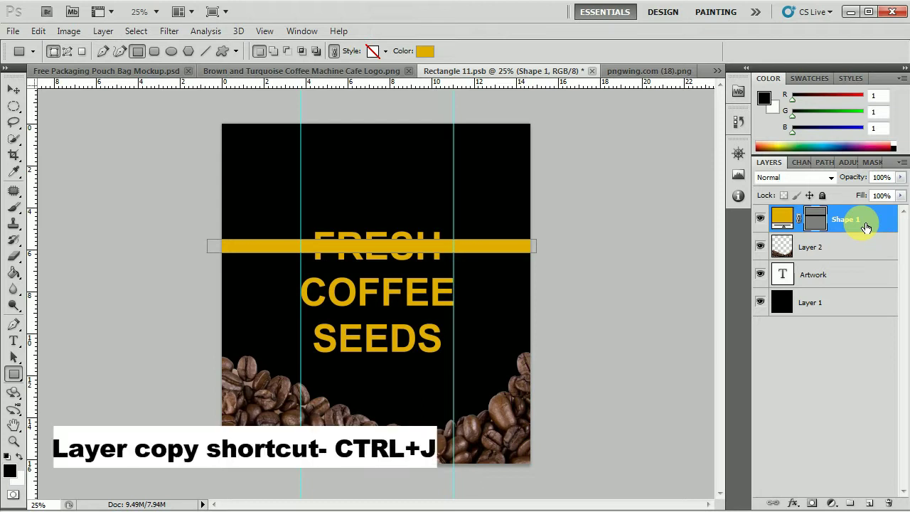
# Duplicate the gold bar four times and space the copies evenly down over the heading
pyautogui.hotkey('ctrl', 'j')
pyautogui.hotkey('ctrl', 'j')
pyautogui.hotkey('ctrl', 'j')
pyautogui.hotkey('ctrl', 'j')
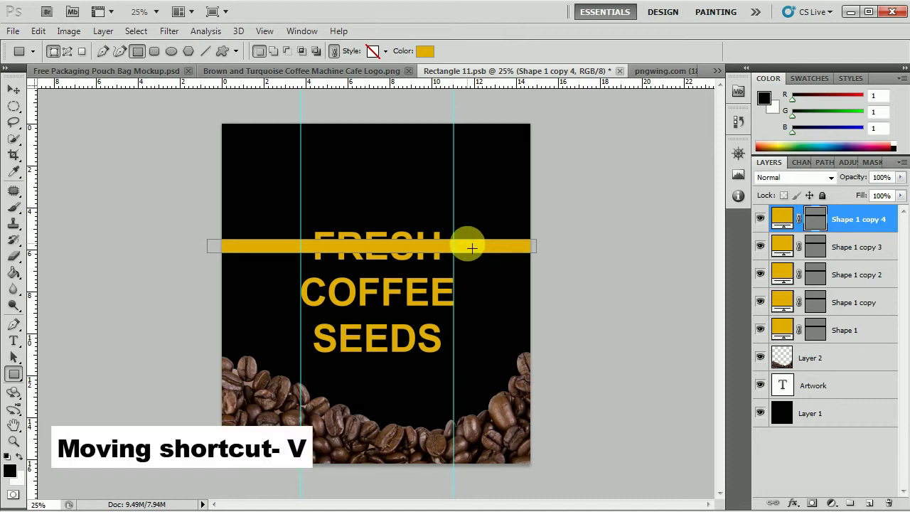
pyautogui.press('v')
pyautogui.moveTo(498, 252); pyautogui.dragTo(480, 286)
pyautogui.click(821, 257)
pyautogui.click(858, 275)
pyautogui.moveTo(423, 255); pyautogui.dragTo(441, 315)
pyautogui.click(854, 301)
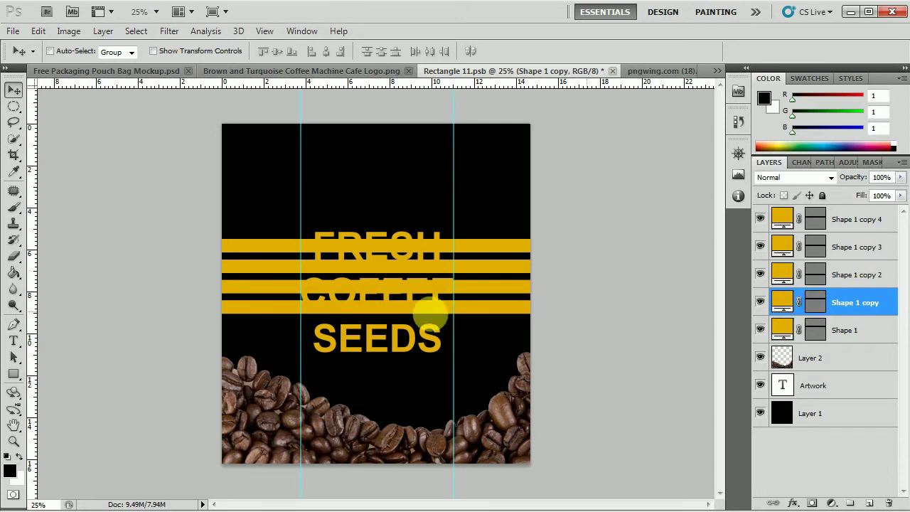
pyautogui.moveTo(387, 255); pyautogui.dragTo(377, 332)
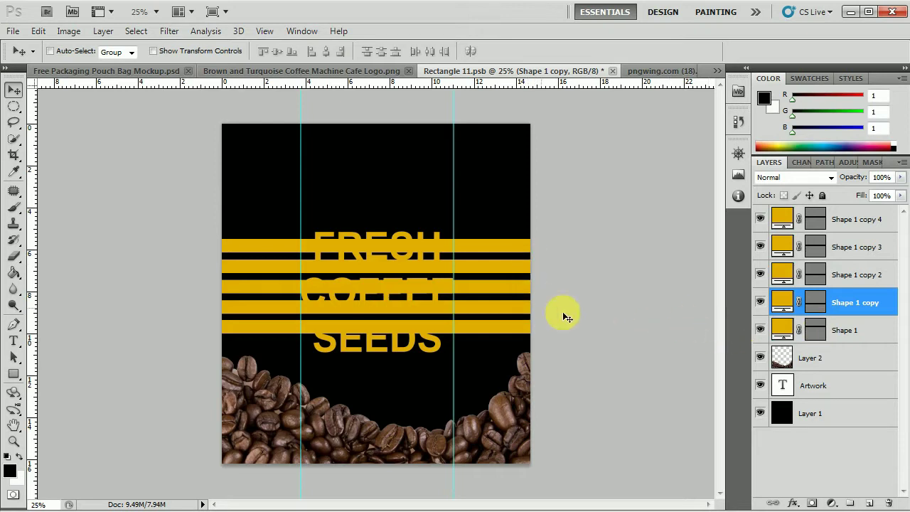
pyautogui.click(866, 227)
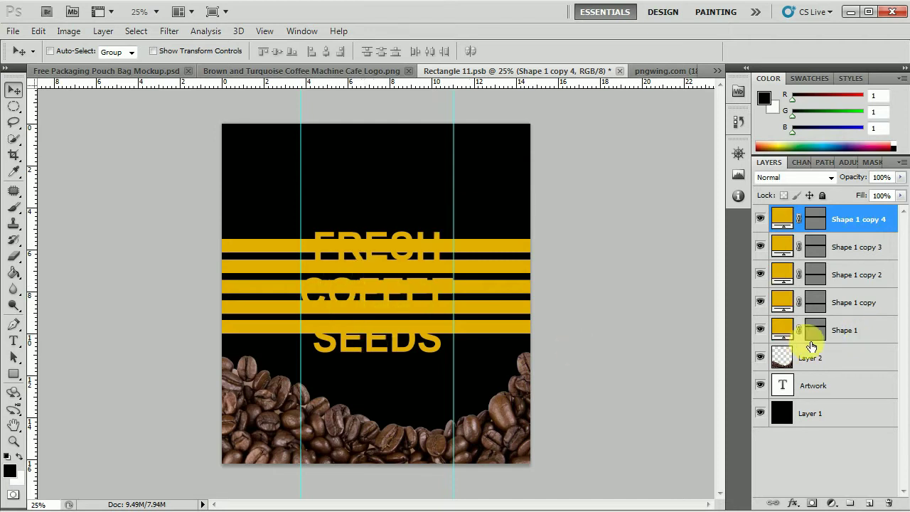
# Merge all five Shape 1 bar layers into one and hide the Artwork text layer
pyautogui.keyDown('shift'); pyautogui.click(868, 336); pyautogui.keyUp('shift')
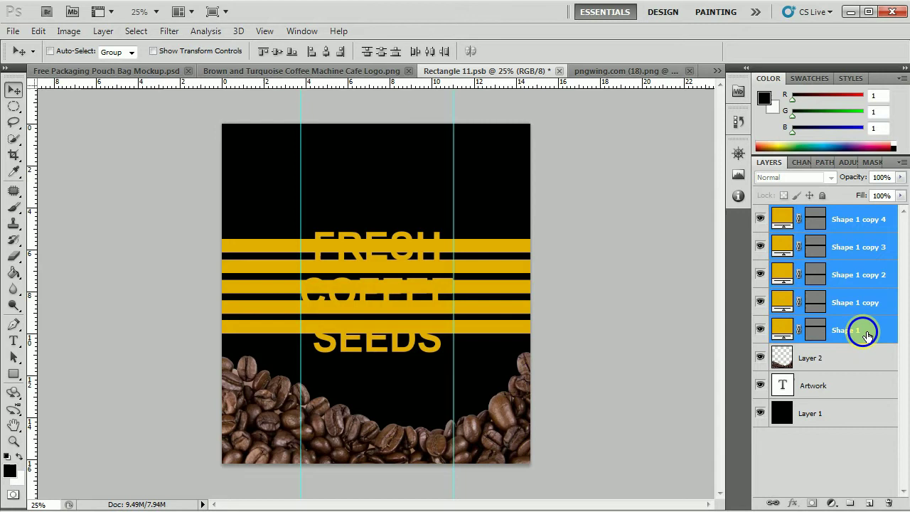
pyautogui.rightClick(862, 327)
pyautogui.click(758, 476)
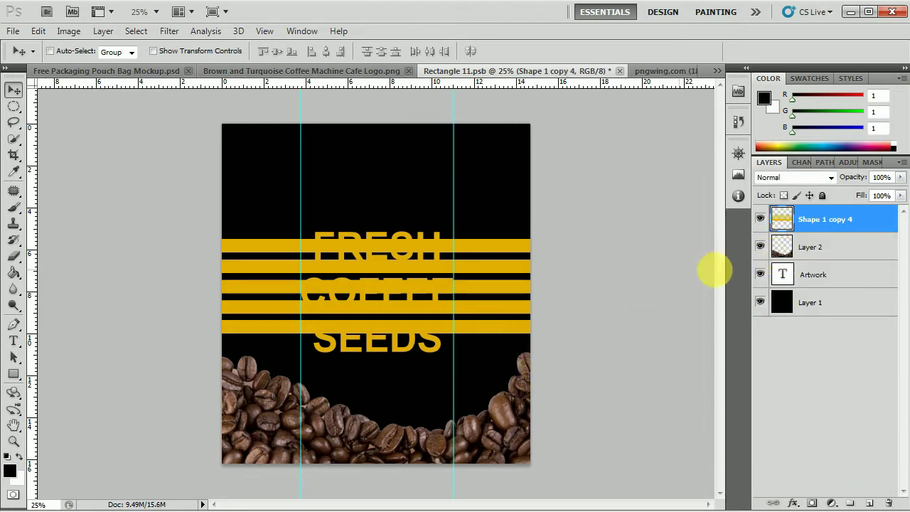
pyautogui.click(761, 276)
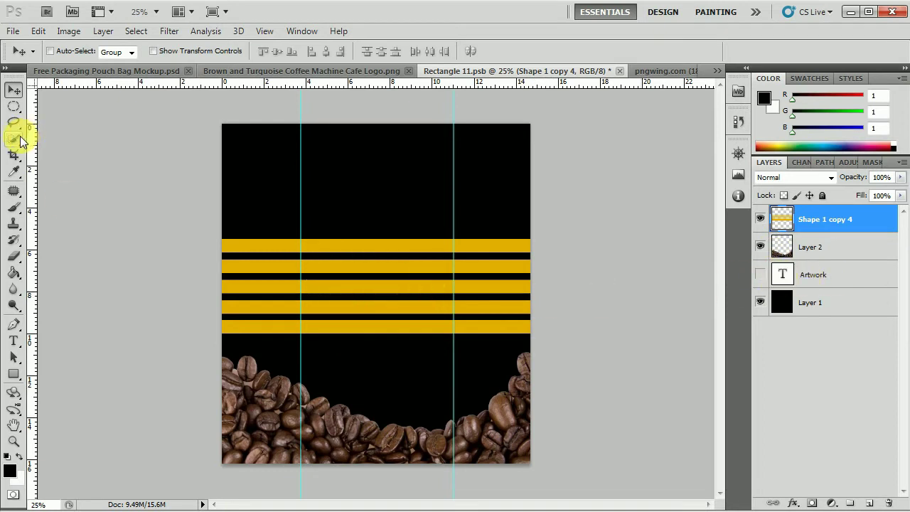
# Cut a centred circular gap from the gold bars and make the Artwork text visible again
pyautogui.moveTo(13, 106); pyautogui.dragTo(57, 122)
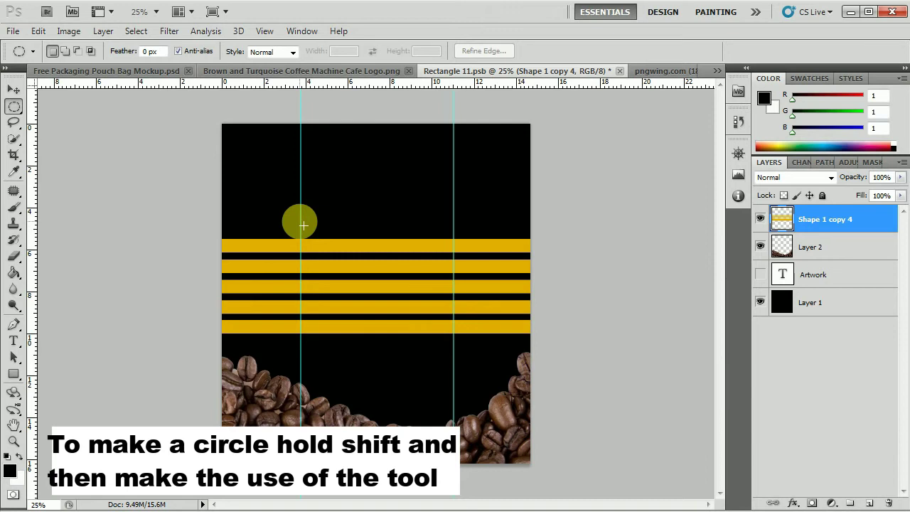
pyautogui.moveTo(300, 224); pyautogui.dragTo(665, 420)
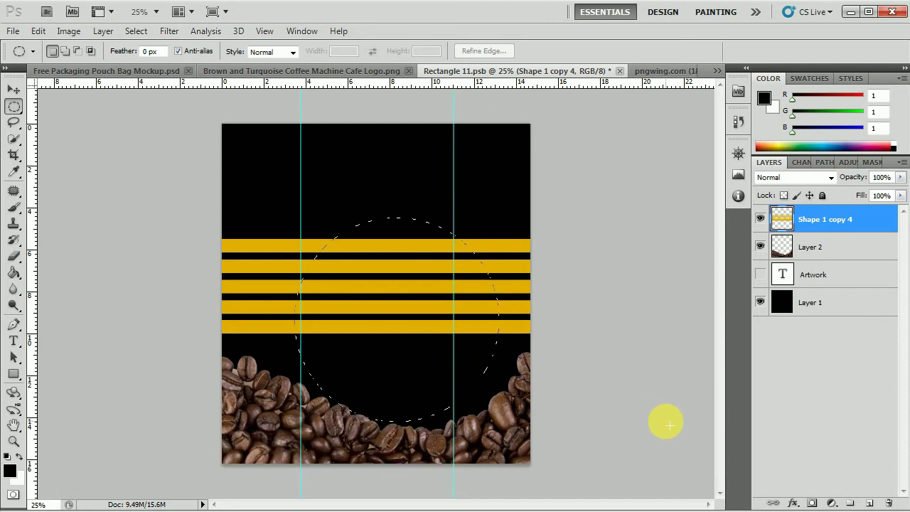
pyautogui.moveTo(472, 341)
pyautogui.mouseDown()
pyautogui.moveTo(446, 322)
pyautogui.moveTo(463, 324)
pyautogui.mouseUp()
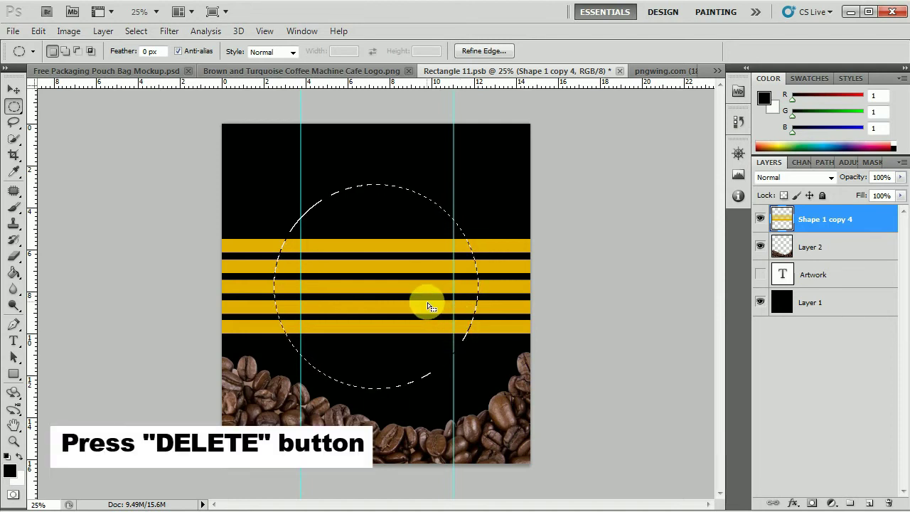
pyautogui.click(760, 275)
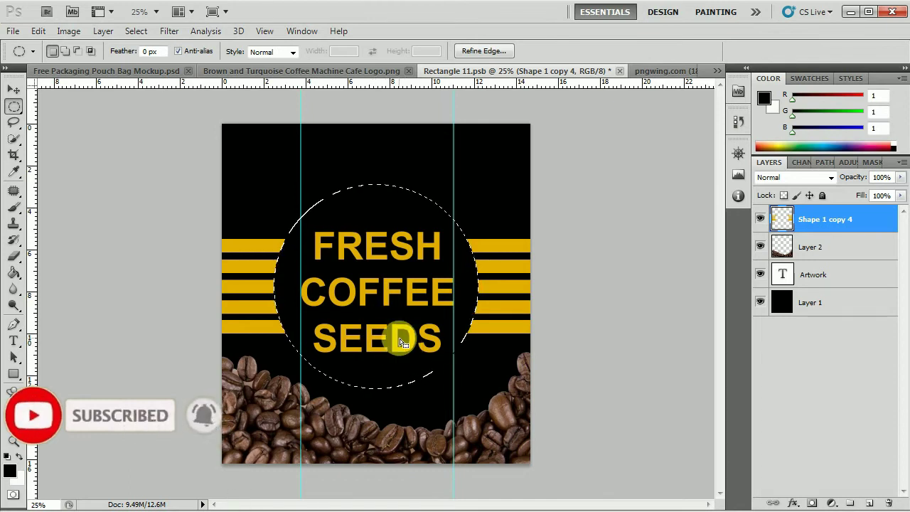
# Select the merged bars and Artwork layers, drop the circular selection, and scale them to 123.32%
pyautogui.keyDown('shift'); pyautogui.click(840, 275); pyautogui.keyUp('shift')
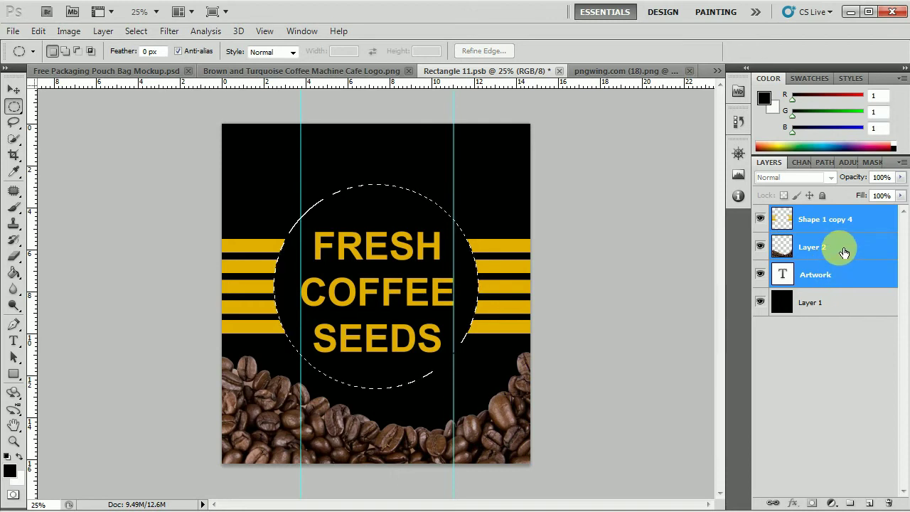
pyautogui.keyDown('ctrl'); pyautogui.click(845, 253); pyautogui.keyUp('ctrl')
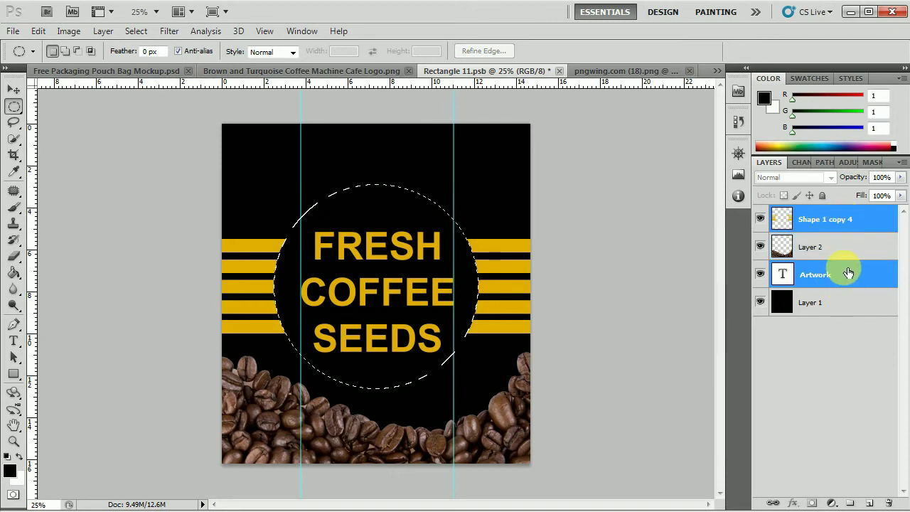
pyautogui.rightClick(348, 252)
pyautogui.click(384, 261)
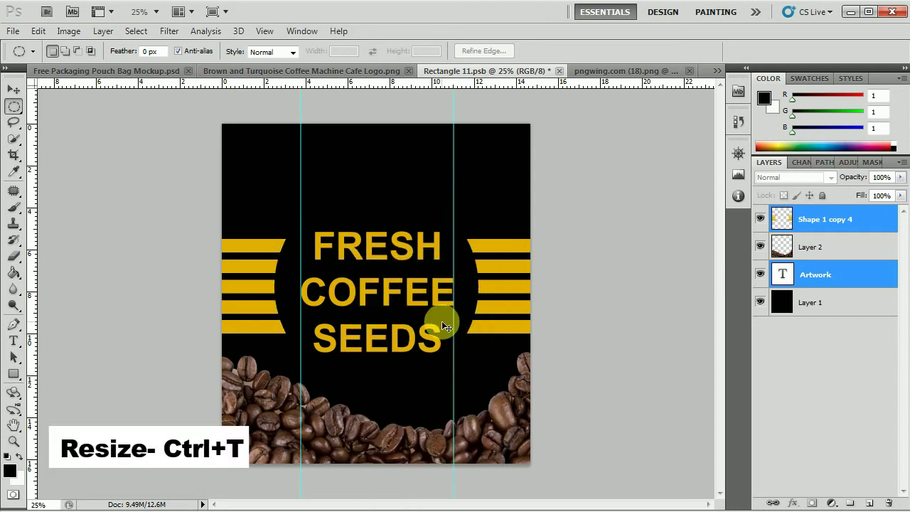
pyautogui.hotkey('ctrl', 't')
pyautogui.moveTo(537, 233); pyautogui.dragTo(616, 193)
pyautogui.moveTo(494, 284); pyautogui.dragTo(456, 292)
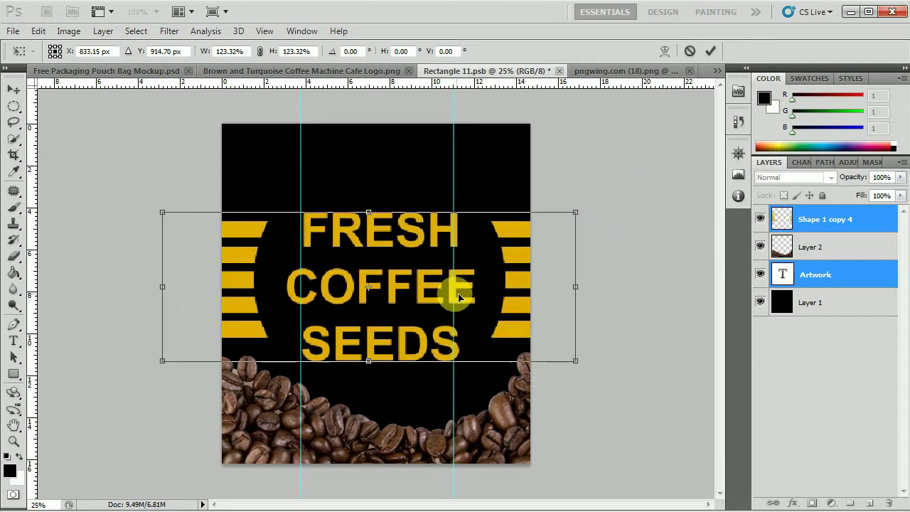
pyautogui.doubleClick(518, 269)
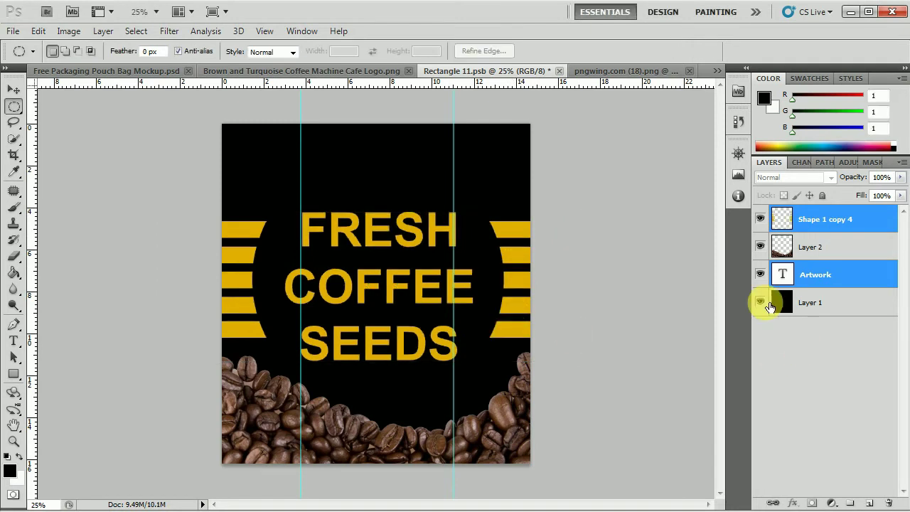
# Delete the black background layer from the front artwork
pyautogui.rightClick(807, 309)
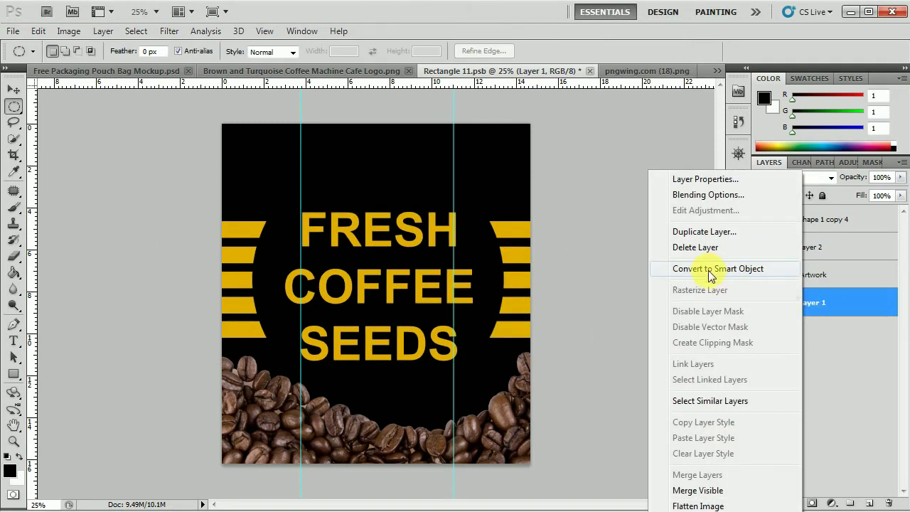
pyautogui.click(702, 249)
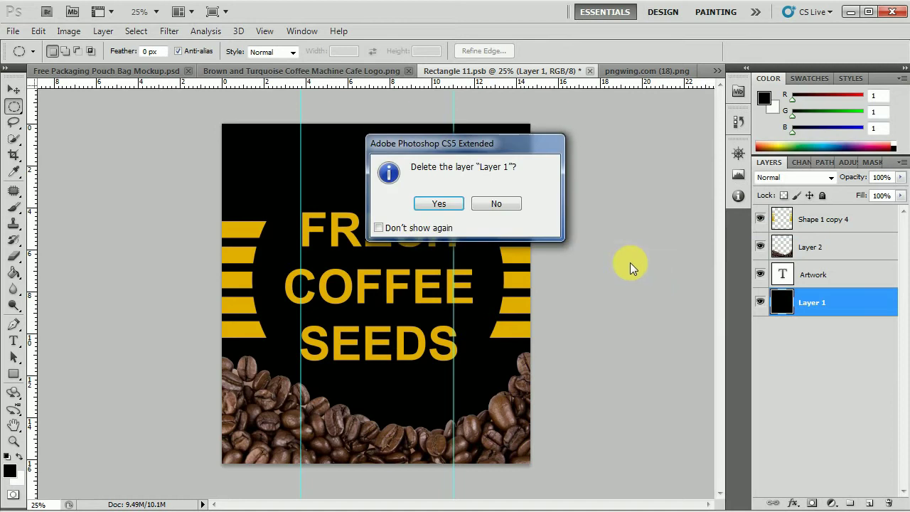
pyautogui.click(455, 206)
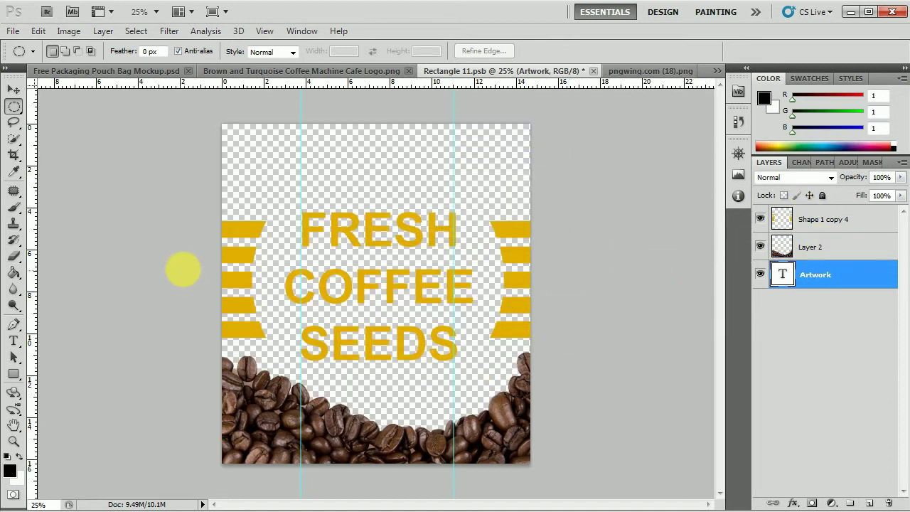
# Save Rectangle 11.psb, close it, and return to the pouch mockup
pyautogui.click(13, 31)
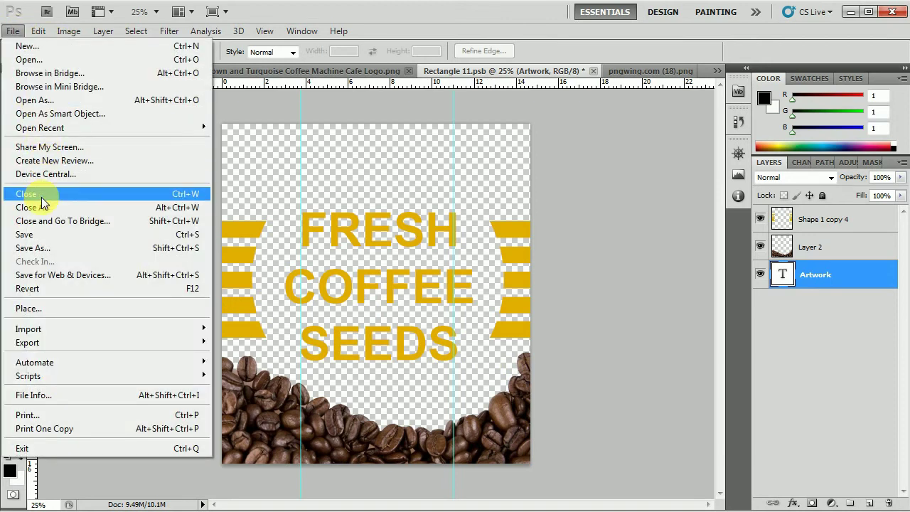
pyautogui.click(39, 235)
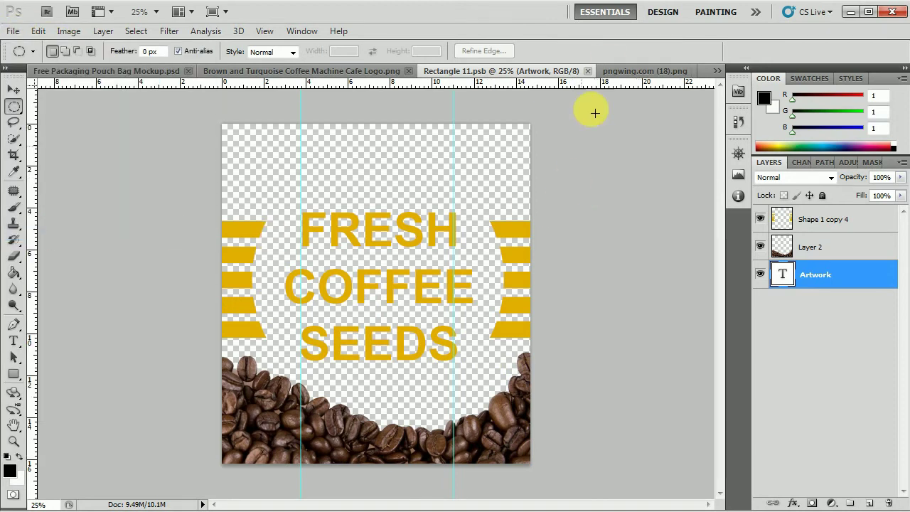
pyautogui.click(587, 71)
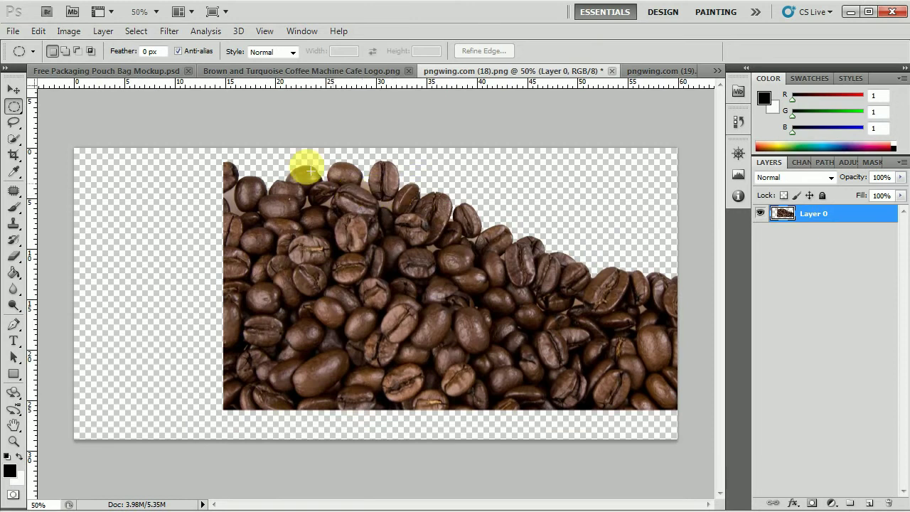
pyautogui.click(128, 70)
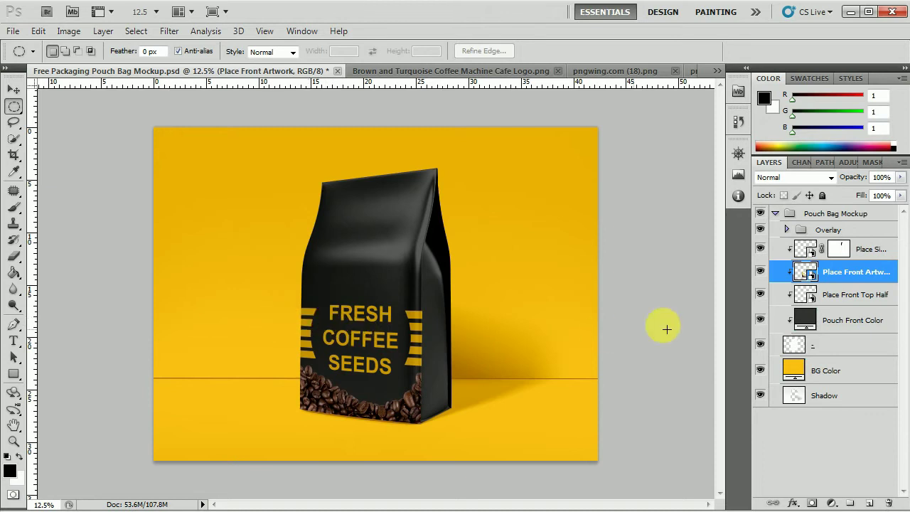
# Reopen the front artwork and nudge the Shape 1 copy 4 stripes and Artwork text slightly left
pyautogui.doubleClick(803, 271)
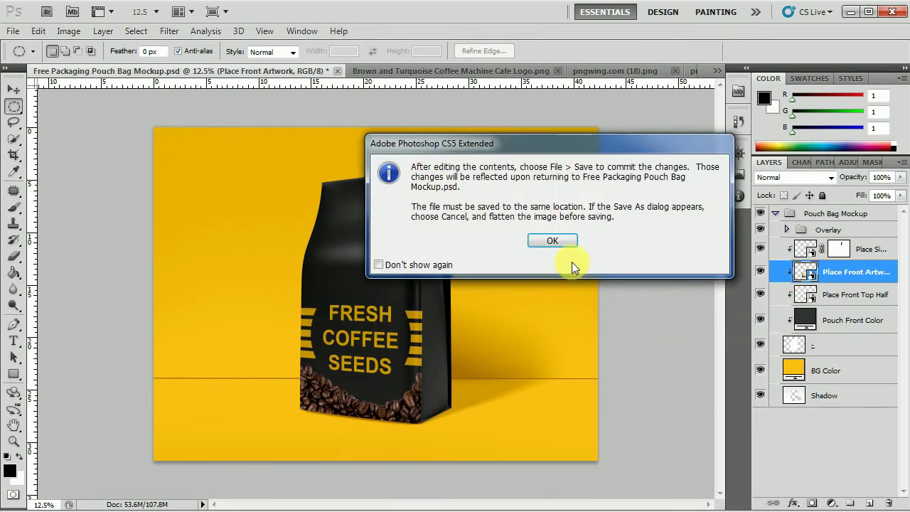
pyautogui.click(555, 243)
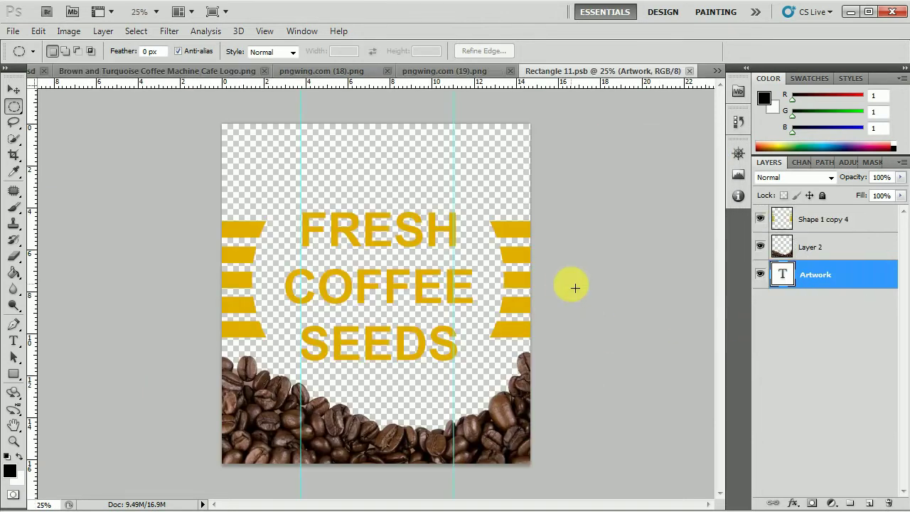
pyautogui.click(814, 225)
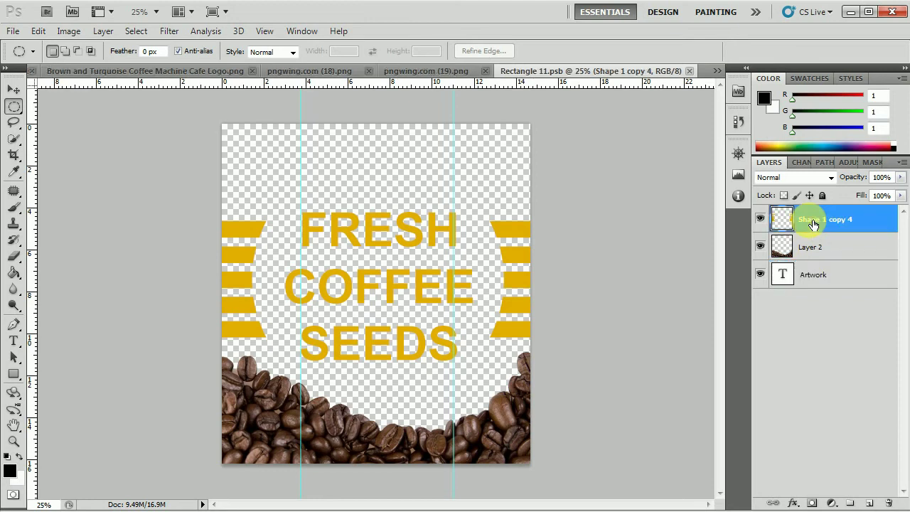
pyautogui.keyDown('ctrl'); pyautogui.click(815, 273); pyautogui.keyUp('ctrl')
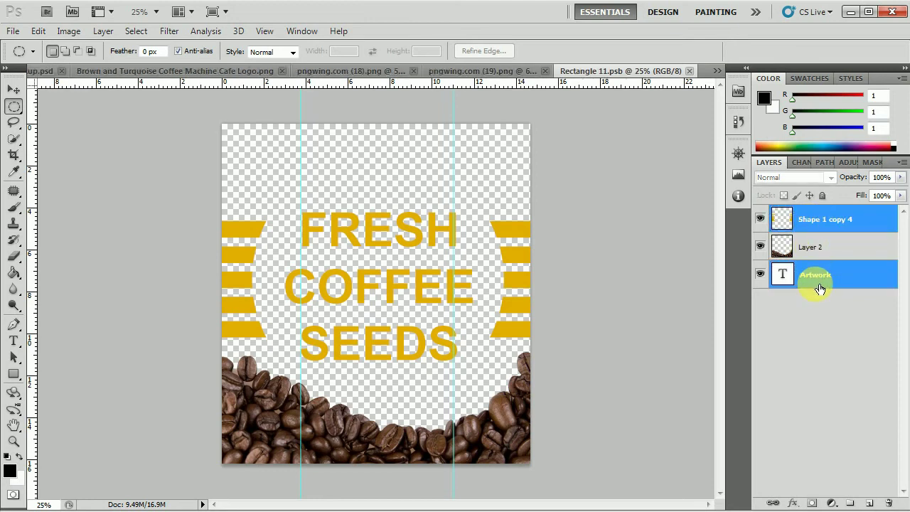
pyautogui.press('v')
pyautogui.hotkey('shift', 'Left')
pyautogui.hotkey('shift', 'Left')
pyautogui.hotkey('shift', 'Left')
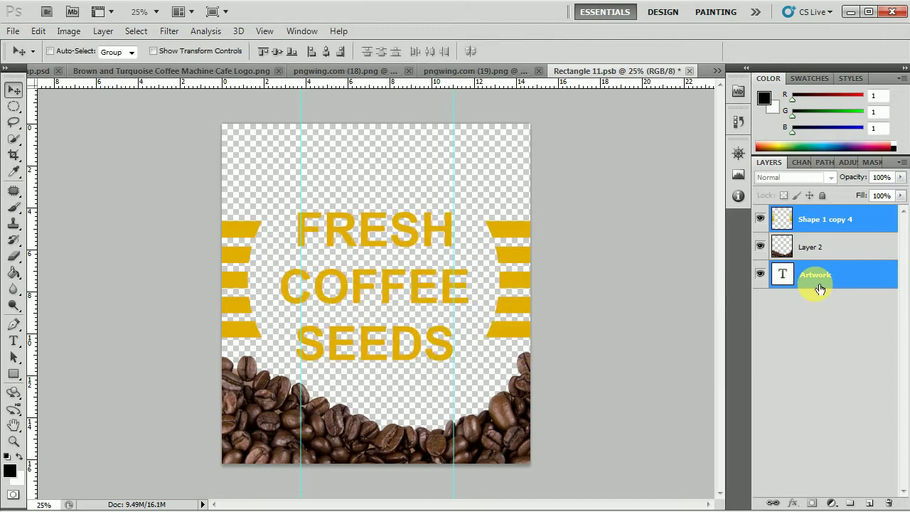
pyautogui.hotkey('shift', 'Right')
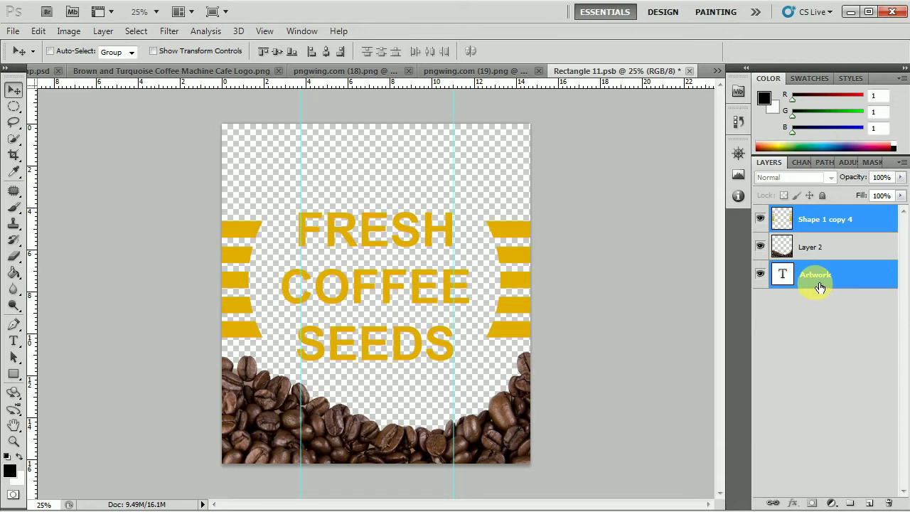
# Save the nudged Rectangle 11.psb, check it on the mockup, and close it
pyautogui.click(14, 31)
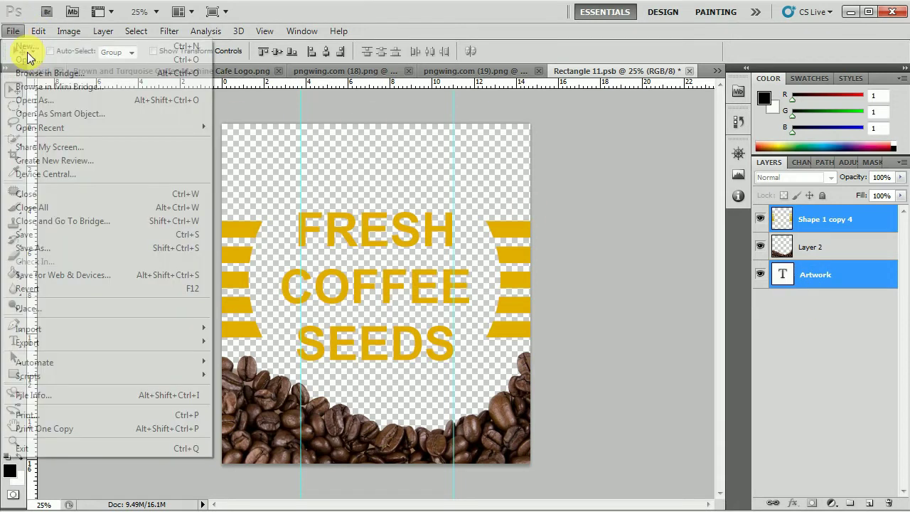
pyautogui.click(71, 75)
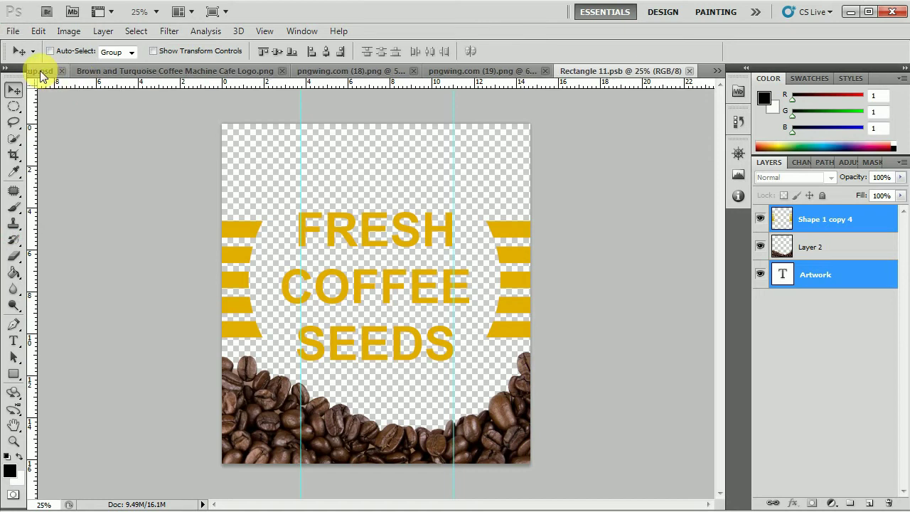
pyautogui.click(40, 72)
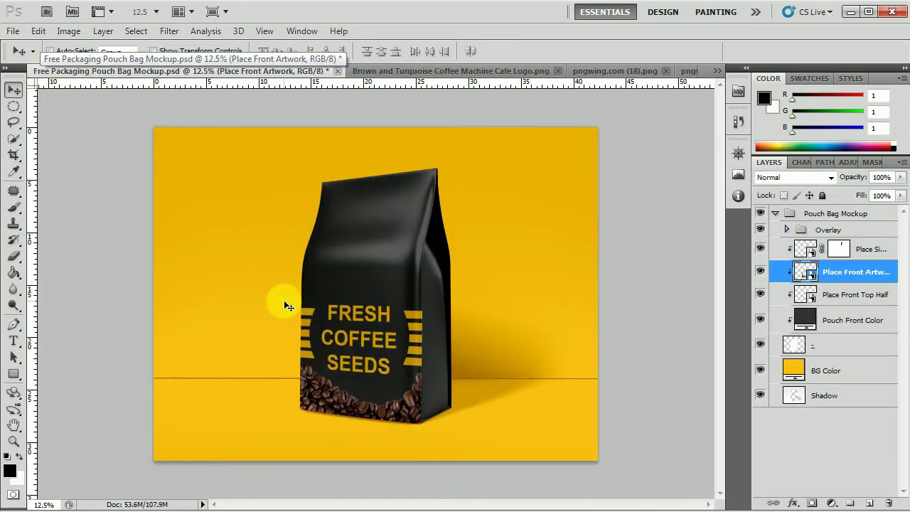
pyautogui.click(715, 71)
pyautogui.click(583, 137)
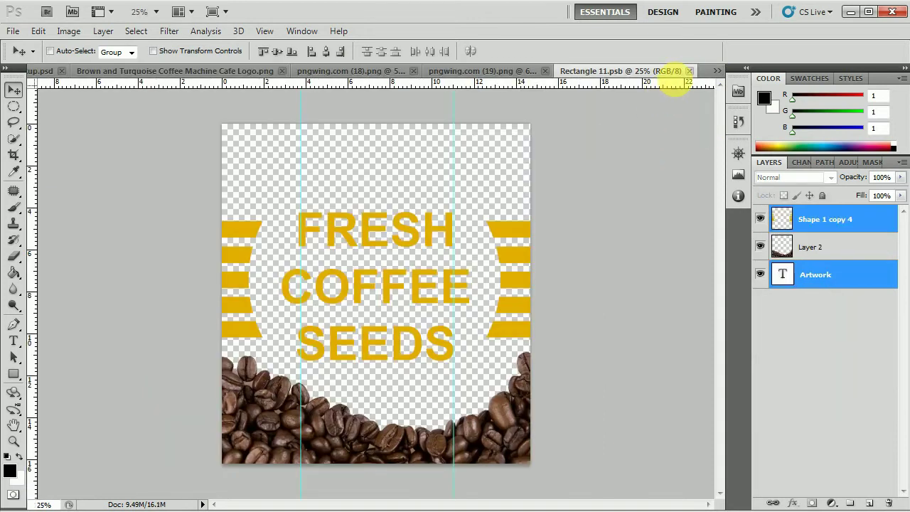
pyautogui.click(690, 71)
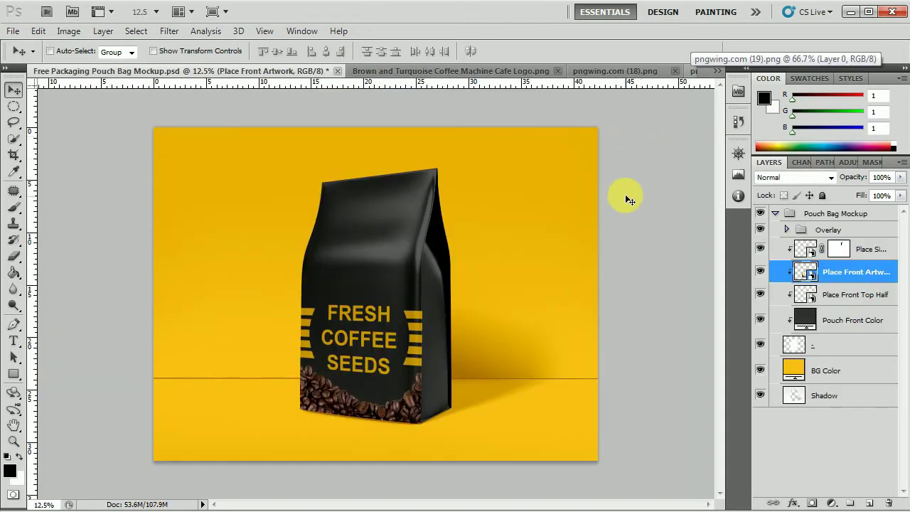
# Open the Place Front Top Half smart object's contents for editing
pyautogui.doubleClick(803, 299)
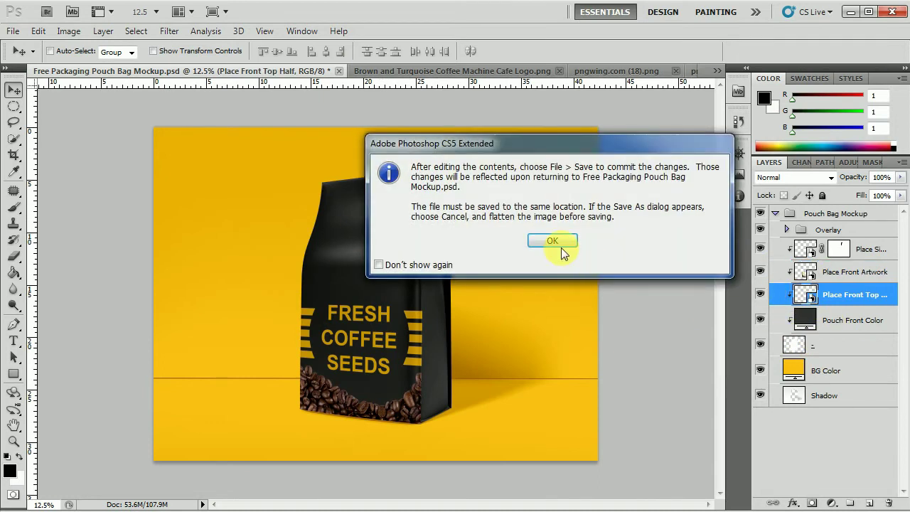
pyautogui.click(551, 242)
pyautogui.moveTo(539, 73); pyautogui.dragTo(365, 72)
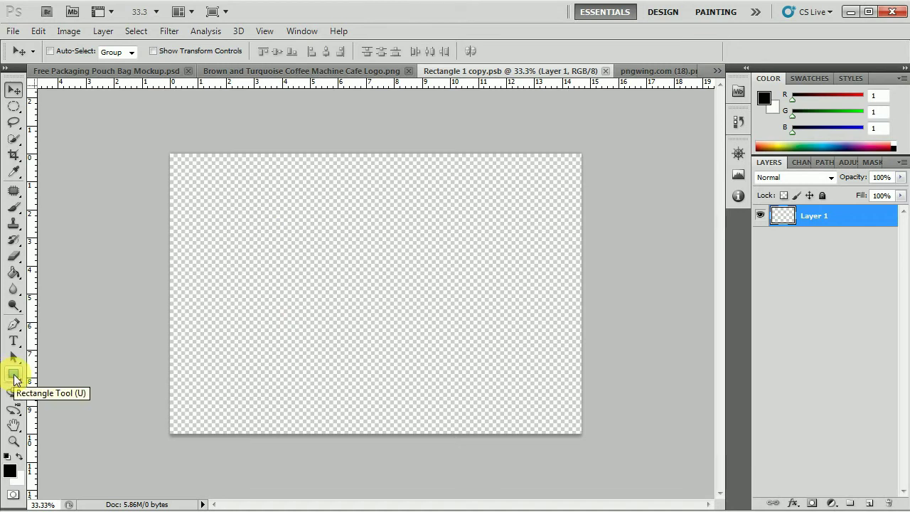
# Draw a square near the top centre of the canvas and colour it gold #e2ae00
pyautogui.moveTo(15, 377); pyautogui.dragTo(85, 373)
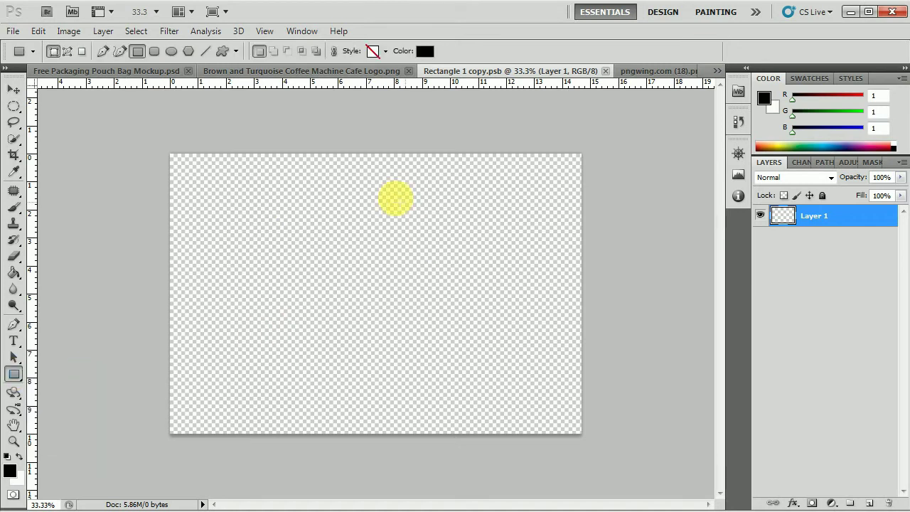
pyautogui.moveTo(313, 193); pyautogui.dragTo(455, 319)
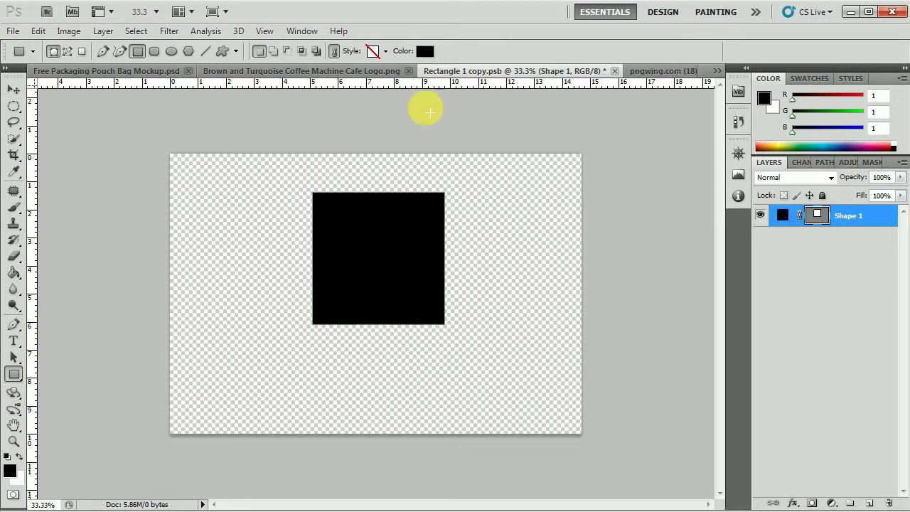
pyautogui.click(425, 51)
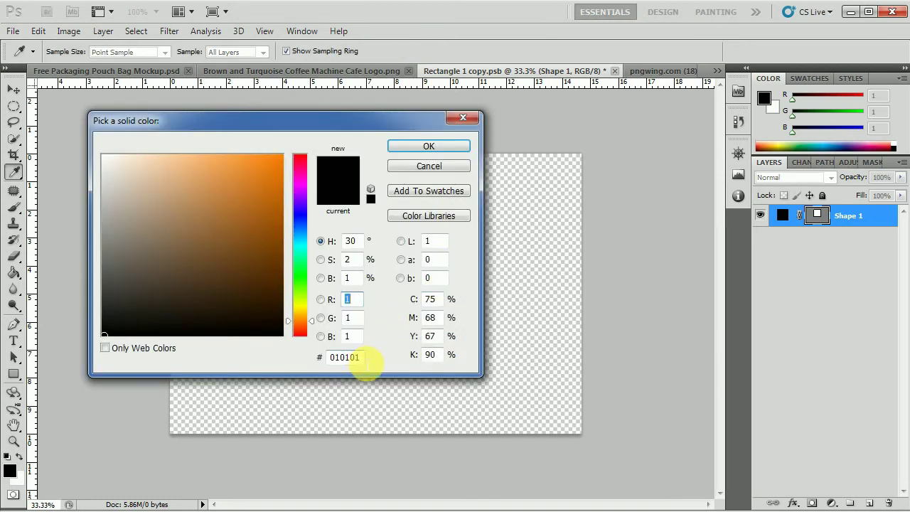
pyautogui.moveTo(363, 361); pyautogui.dragTo(317, 365)
pyautogui.write('e2')
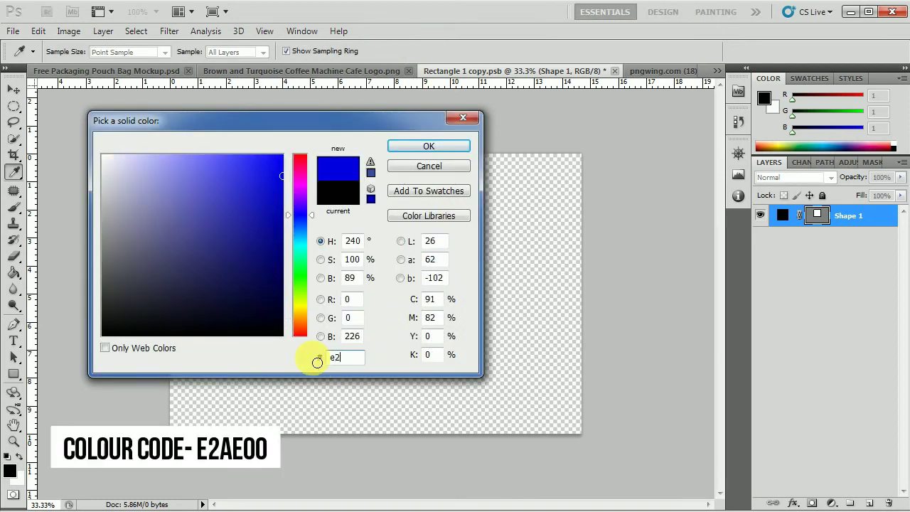
pyautogui.write('ae00')
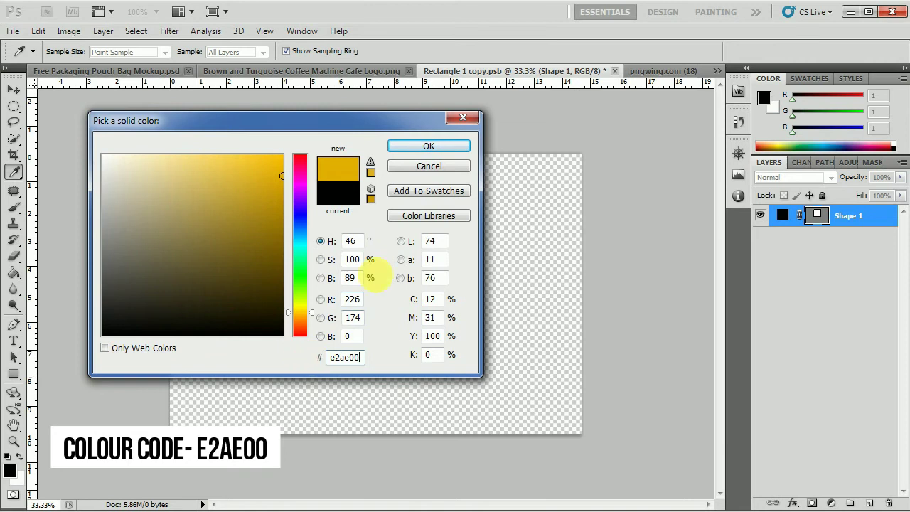
pyautogui.click(414, 146)
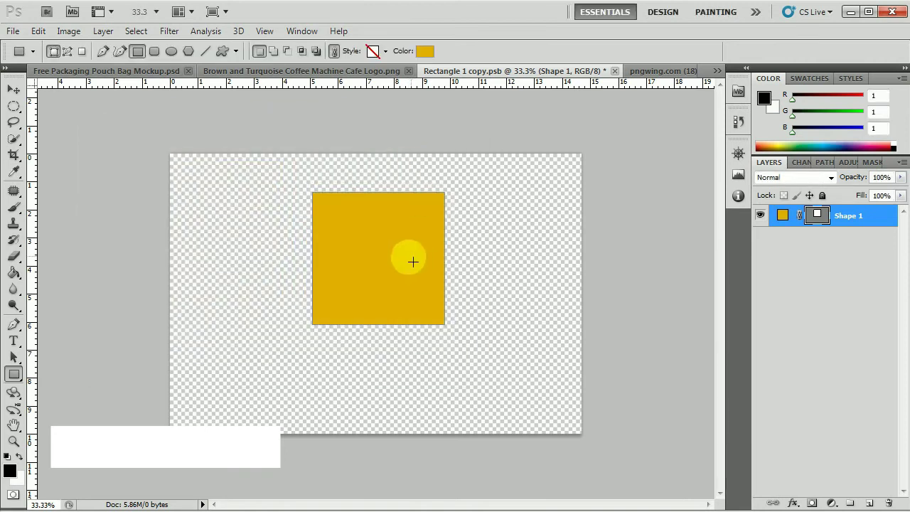
# Move the gold square slightly down and scale it to about 117%
pyautogui.click(14, 89)
pyautogui.moveTo(424, 296); pyautogui.dragTo(428, 301)
pyautogui.hotkey('ctrl', 't')
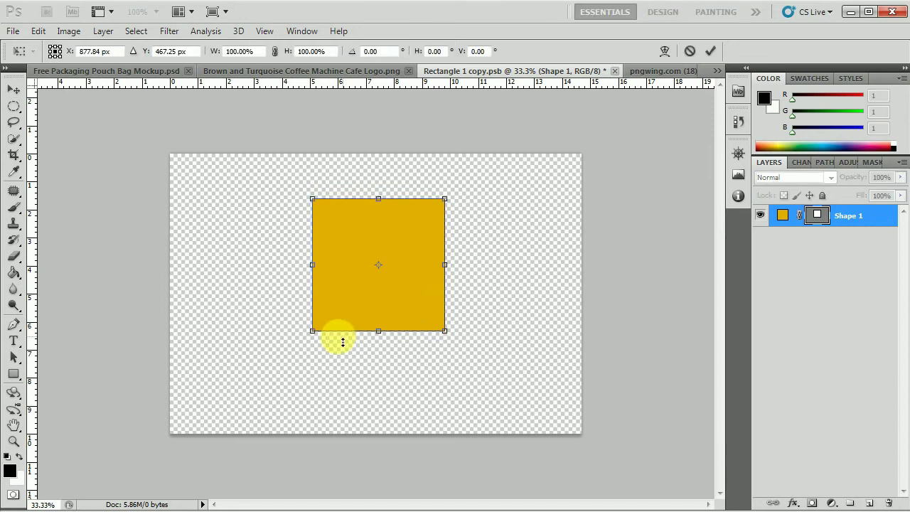
pyautogui.moveTo(315, 335); pyautogui.dragTo(293, 356)
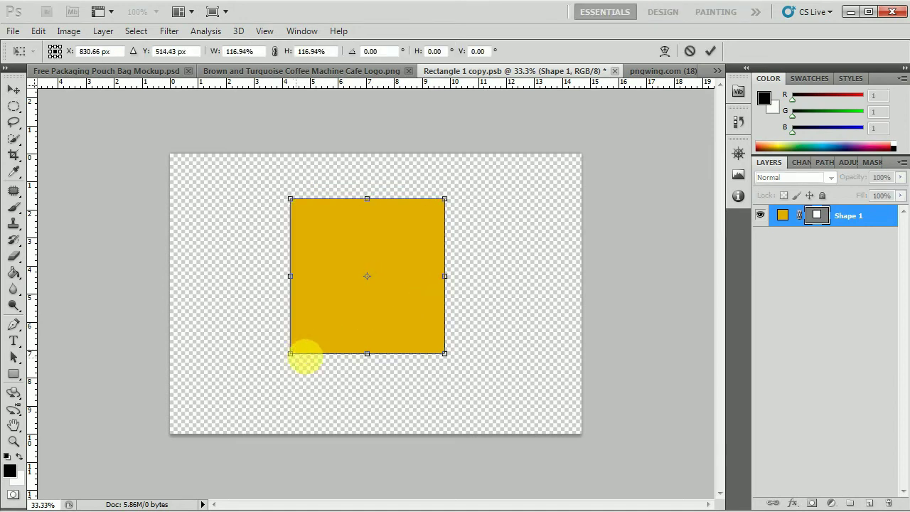
pyautogui.moveTo(403, 323); pyautogui.dragTo(414, 329)
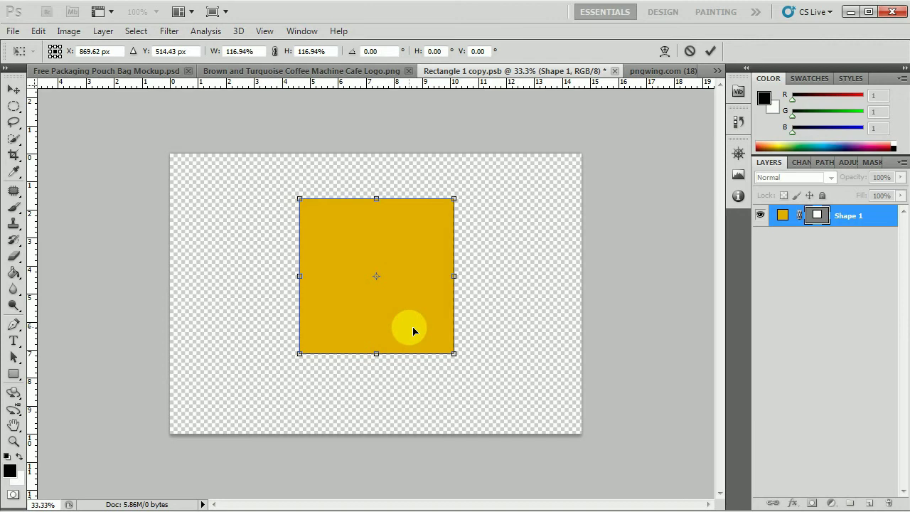
pyautogui.press('Return')
# Bring the coffee machine logo onto the gold square, enlarge it to 164.28%, and save
pyautogui.click(263, 71)
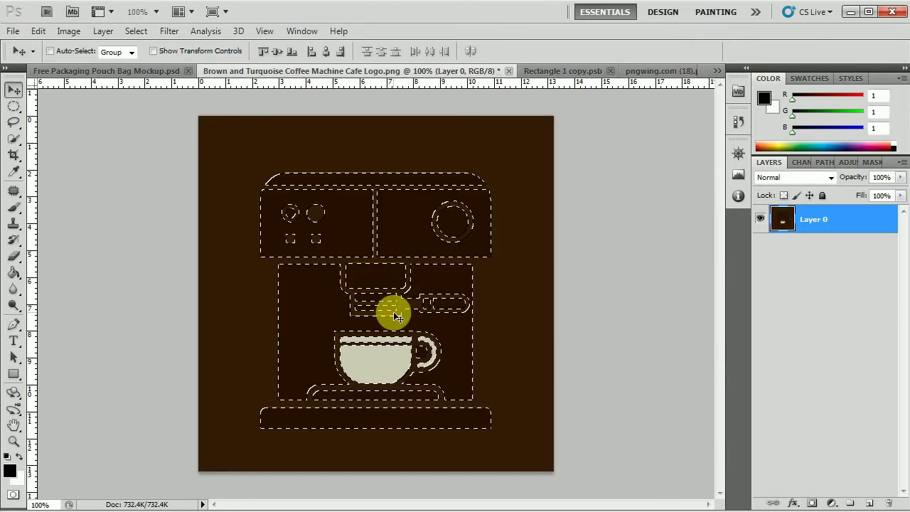
pyautogui.moveTo(422, 212); pyautogui.dragTo(387, 268)
pyautogui.hotkey('ctrl', 't')
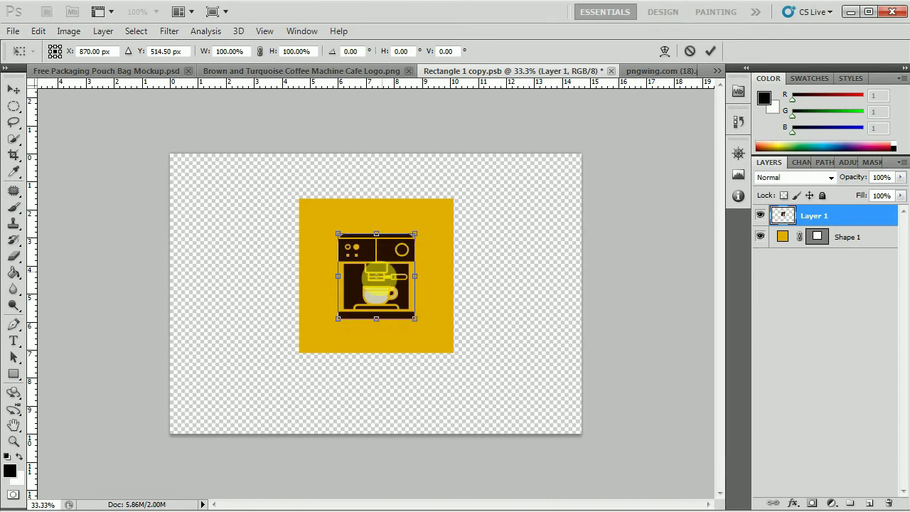
pyautogui.moveTo(337, 318); pyautogui.dragTo(321, 350)
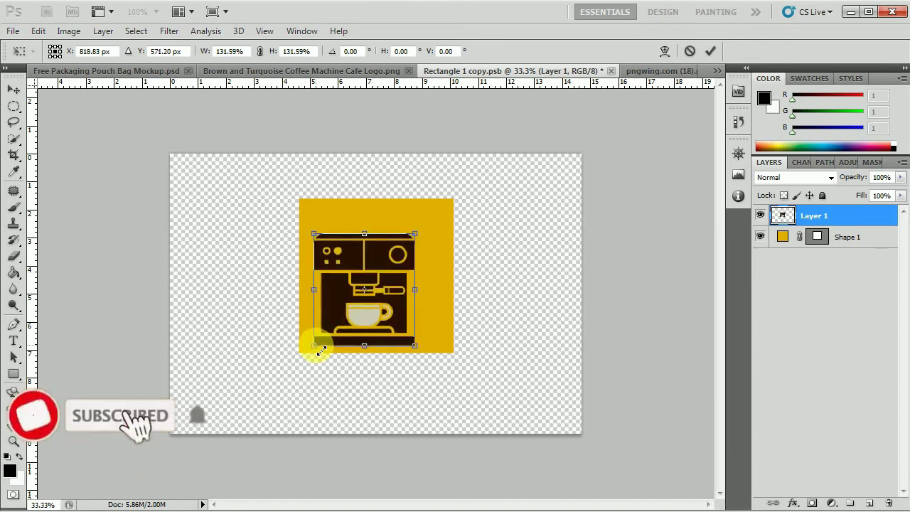
pyautogui.moveTo(418, 230); pyautogui.dragTo(451, 215)
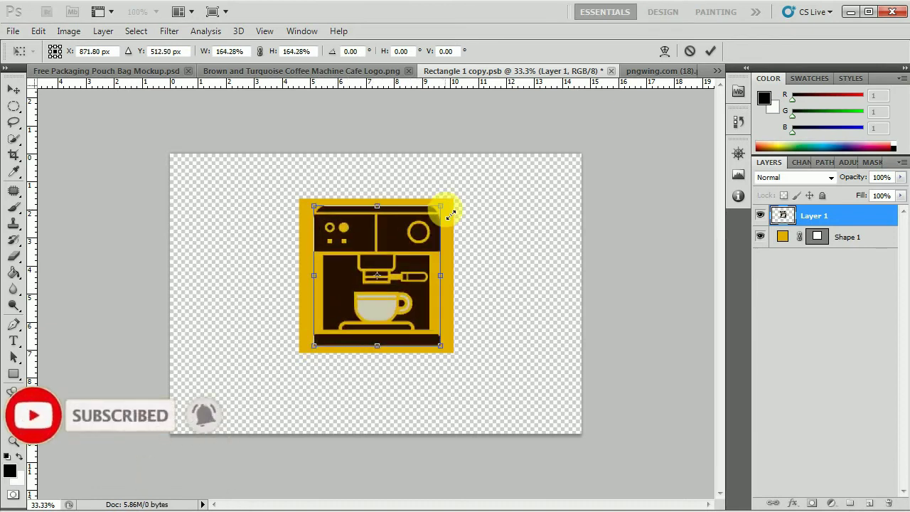
pyautogui.doubleClick(399, 291)
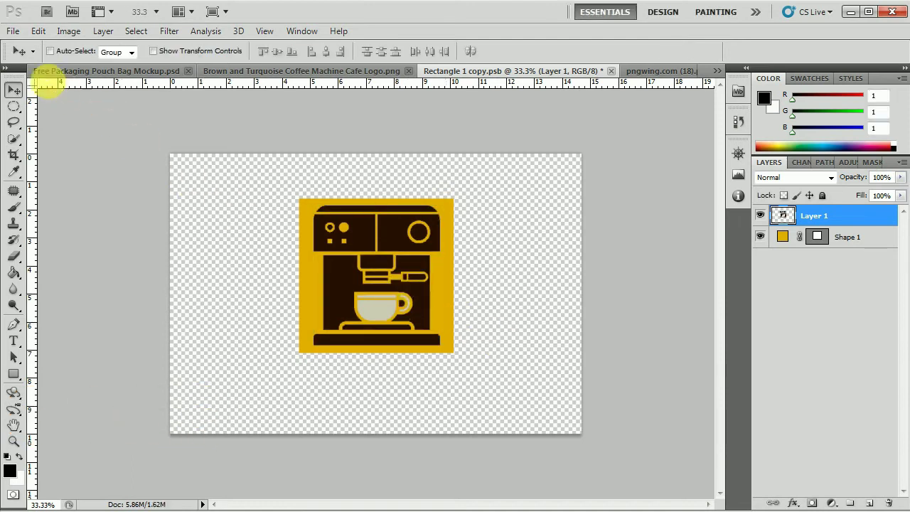
pyautogui.click(13, 31)
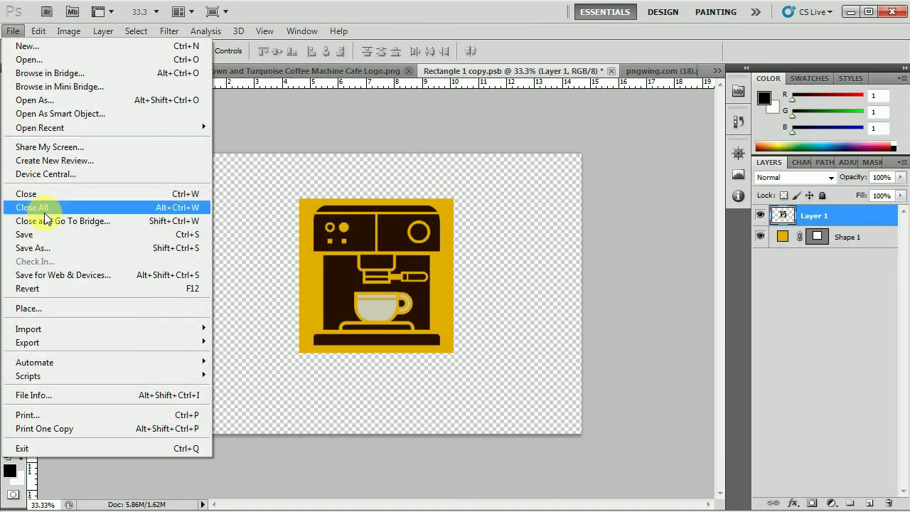
pyautogui.click(41, 234)
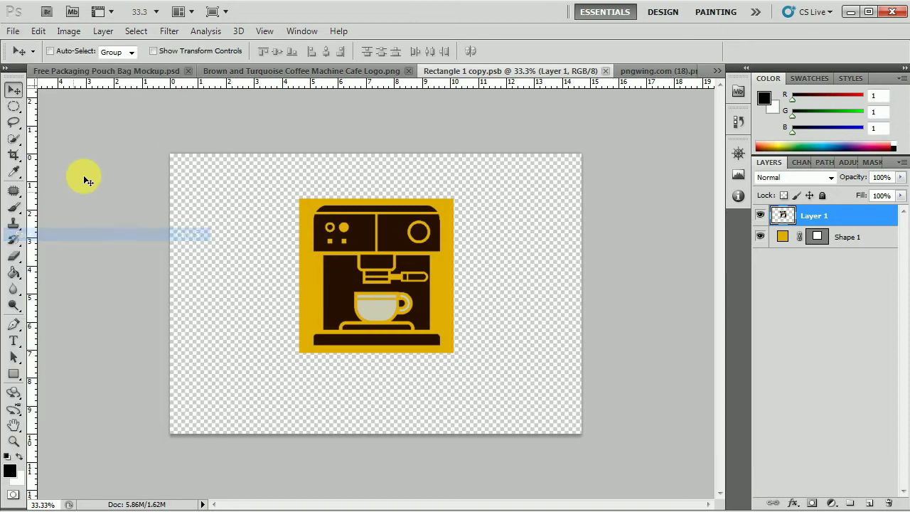
# In the pouch mockup, open the Place Side Artwork smart object's contents
pyautogui.click(112, 71)
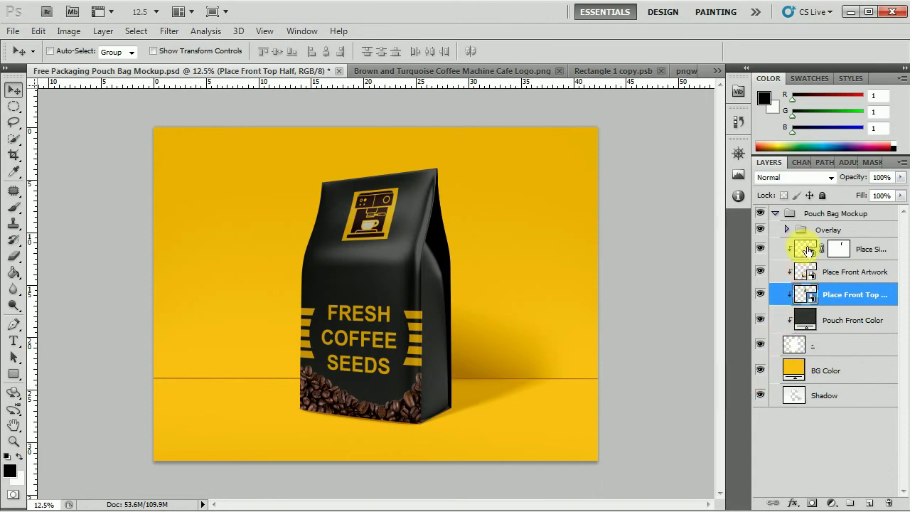
pyautogui.doubleClick(809, 251)
pyautogui.click(552, 242)
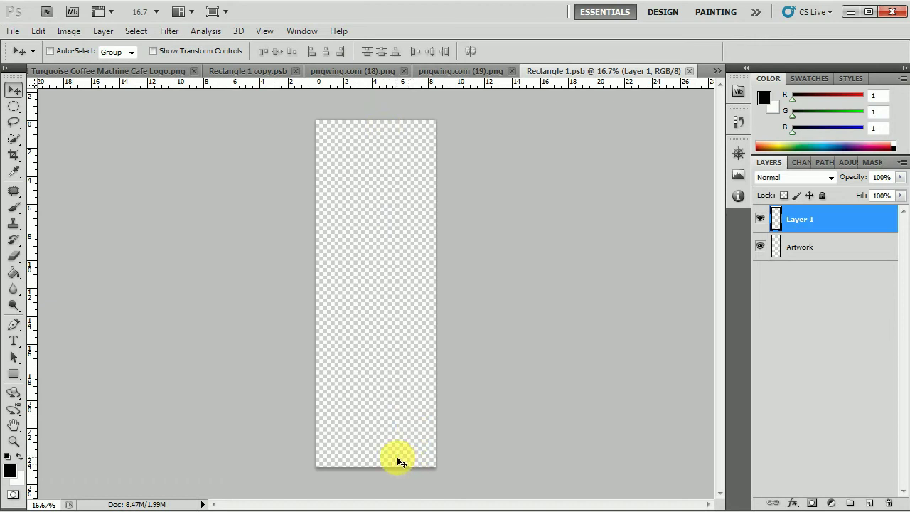
# Cycle through the open documents and return to the Rectangle 1.psb side-panel artwork
pyautogui.click(103, 71)
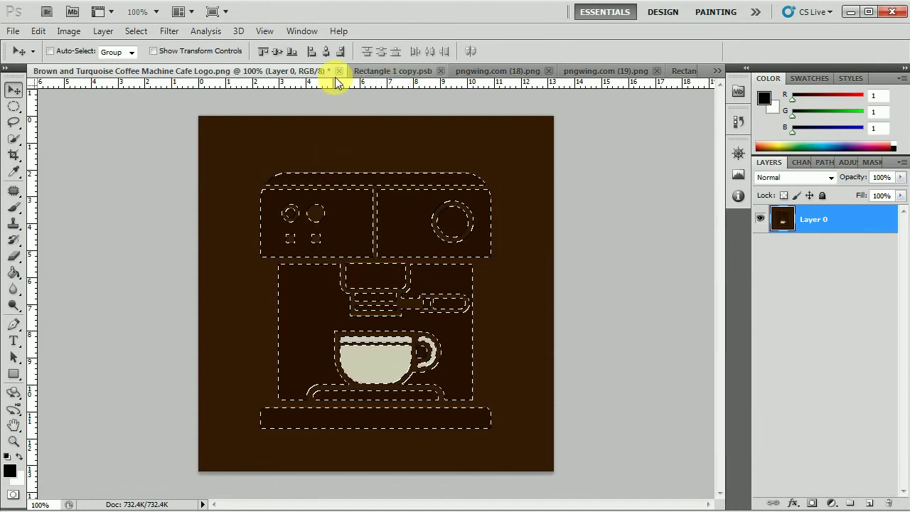
pyautogui.click(715, 70)
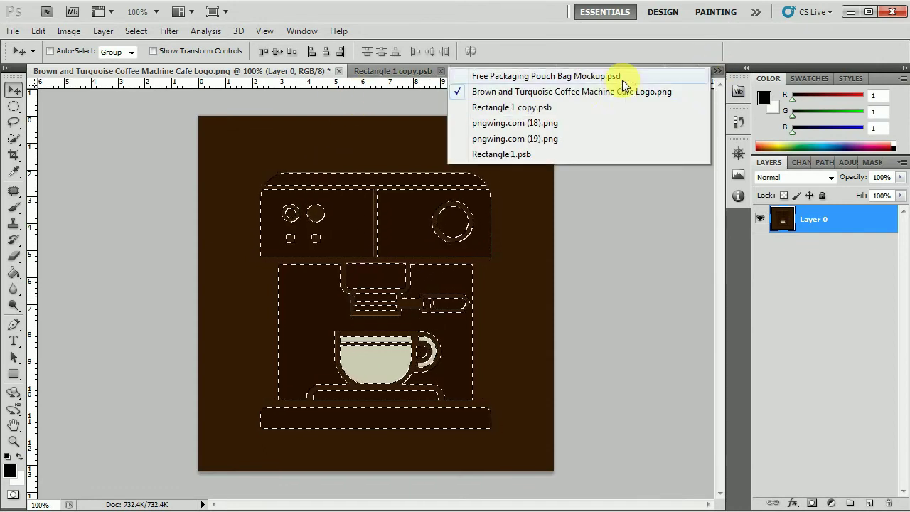
pyautogui.click(583, 74)
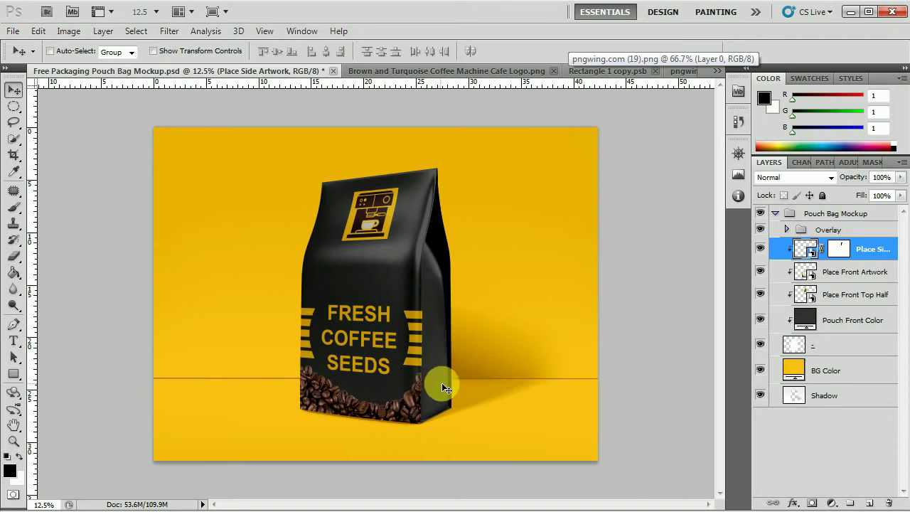
pyautogui.click(717, 70)
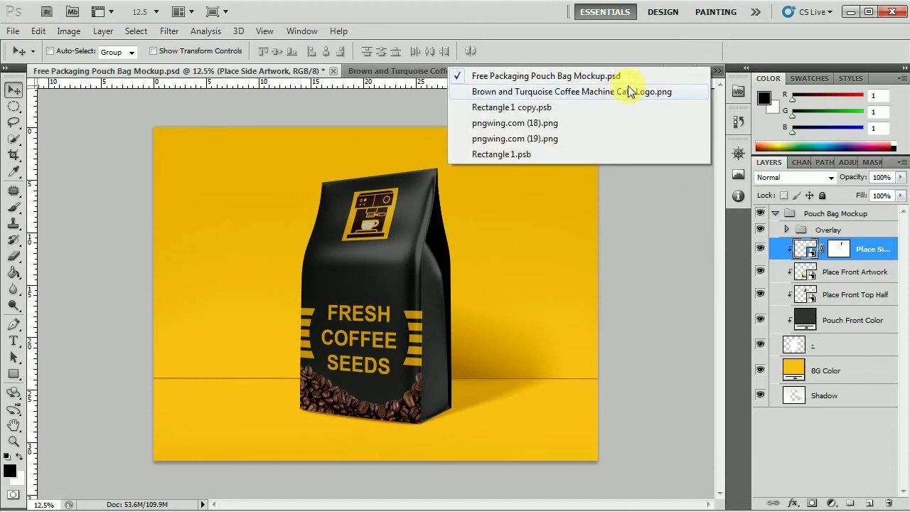
pyautogui.click(541, 155)
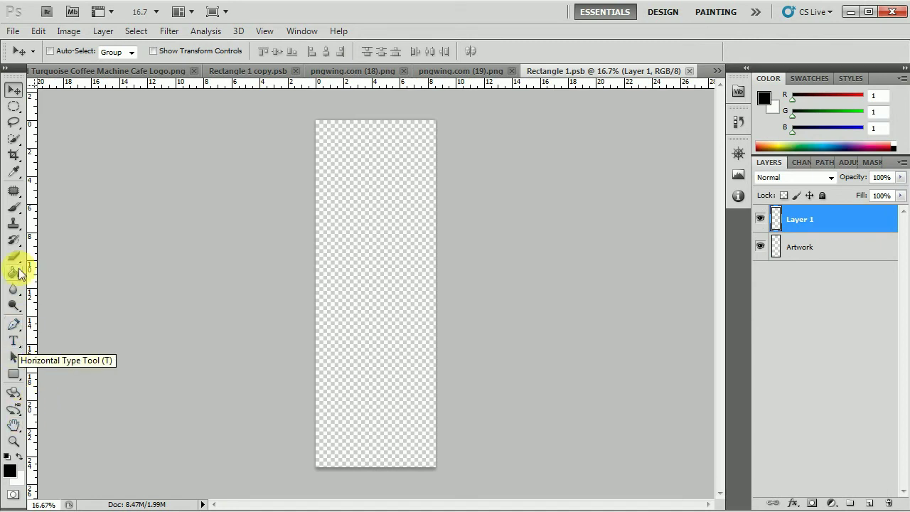
# Select the Gradient Tool and define an orange ff9000 to yellow ffc905 gradient
pyautogui.moveTo(15, 274); pyautogui.dragTo(68, 282)
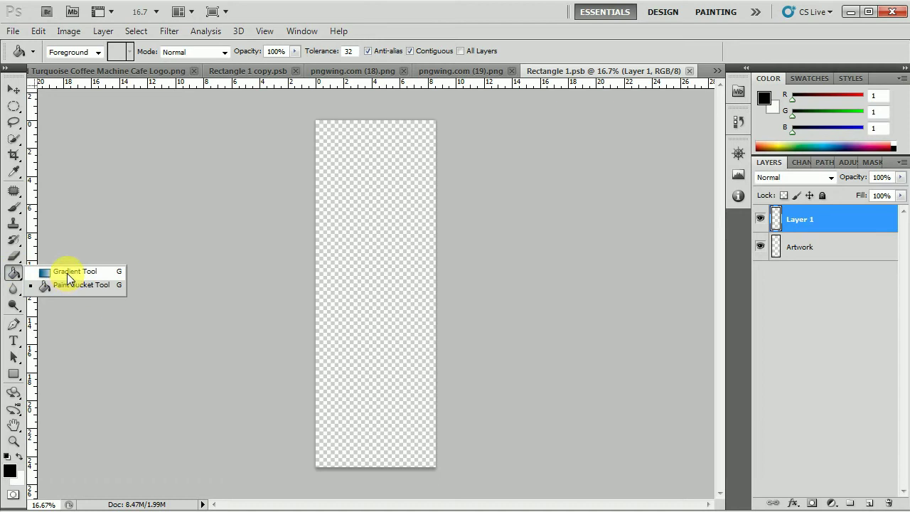
pyautogui.click(67, 273)
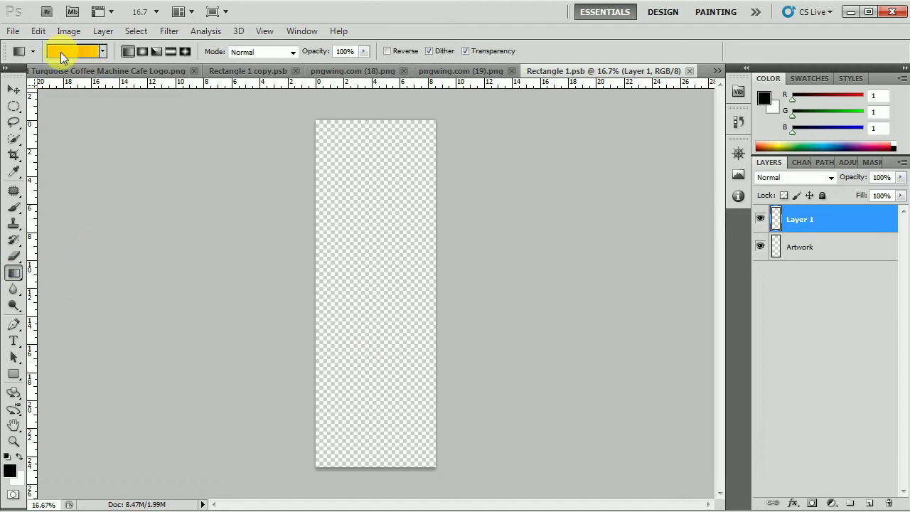
pyautogui.click(61, 52)
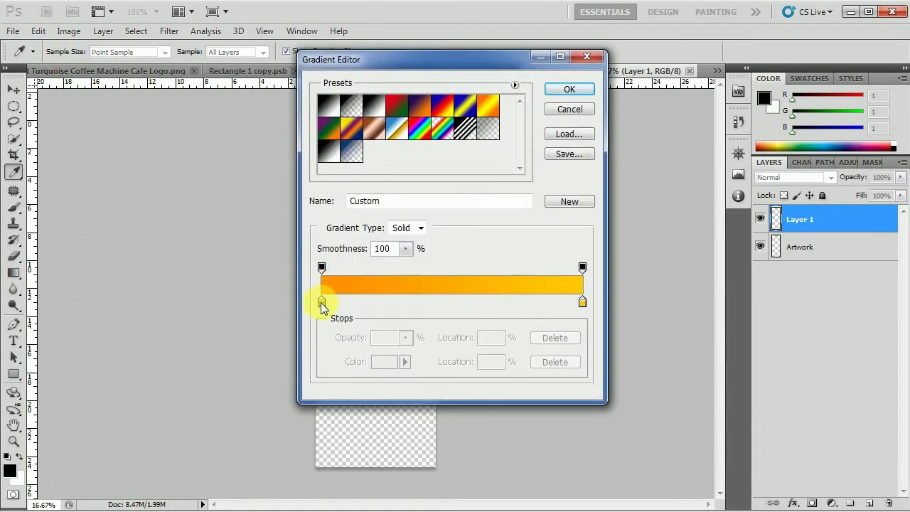
pyautogui.click(321, 304)
pyautogui.doubleClick(322, 304)
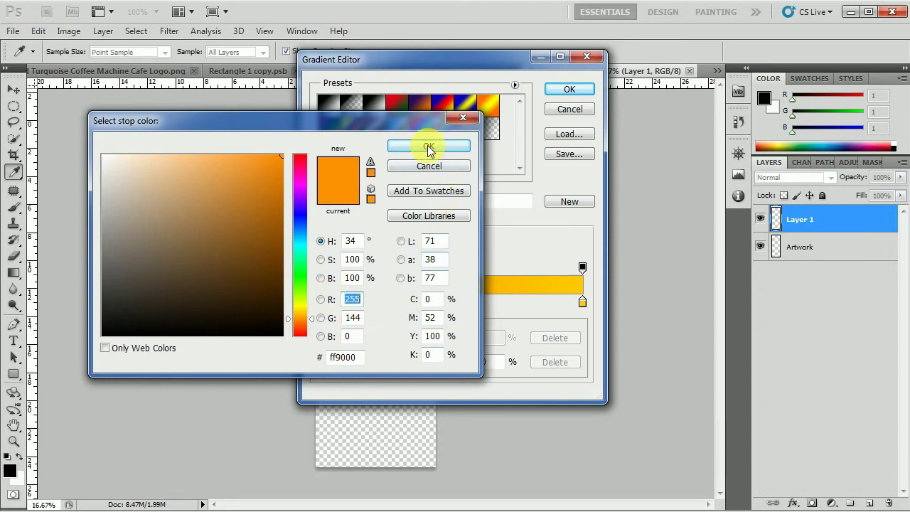
pyautogui.click(428, 146)
pyautogui.doubleClick(584, 302)
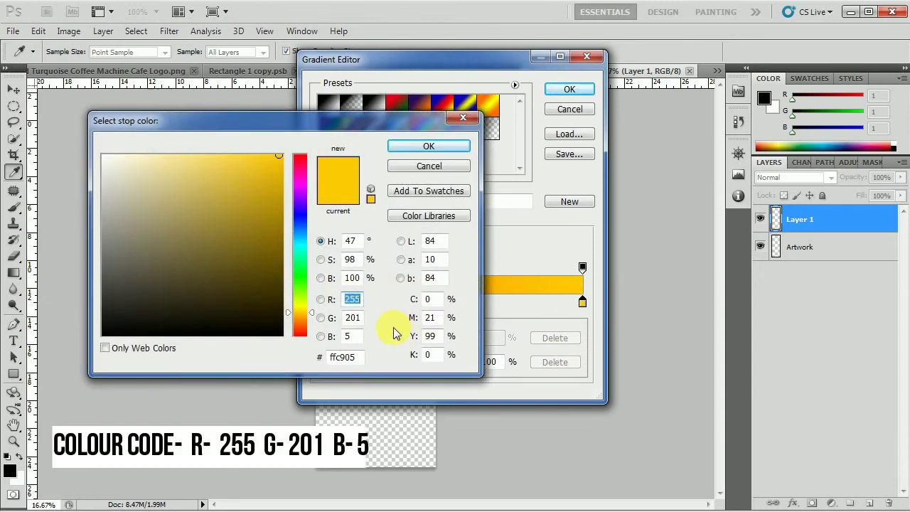
pyautogui.click(421, 147)
pyautogui.click(570, 89)
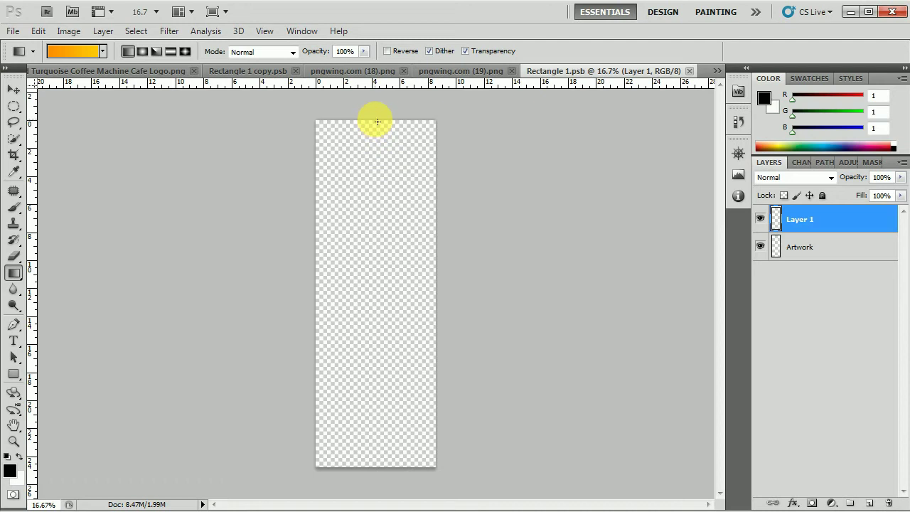
# Fill Layer 1 of the side panel with the orange-to-yellow gradient, top to bottom
pyautogui.moveTo(376, 120); pyautogui.dragTo(401, 473)
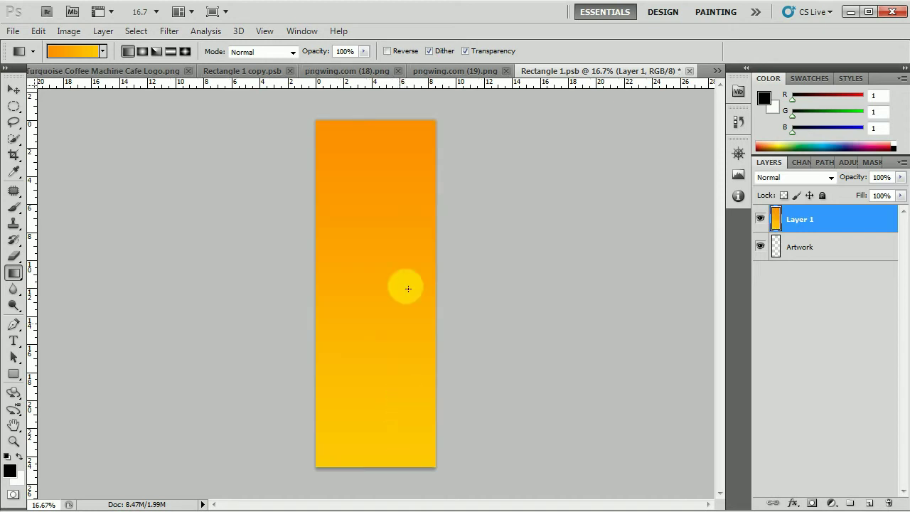
pyautogui.click(14, 89)
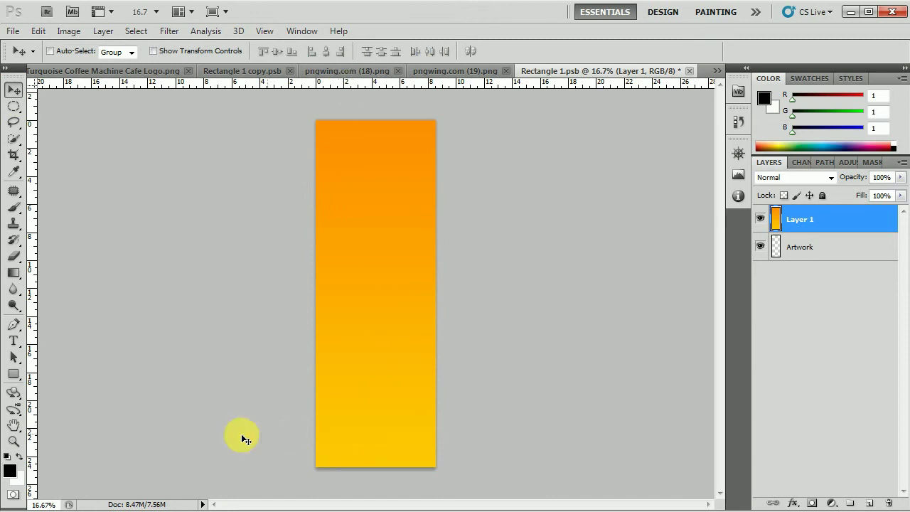
pyautogui.click(423, 69)
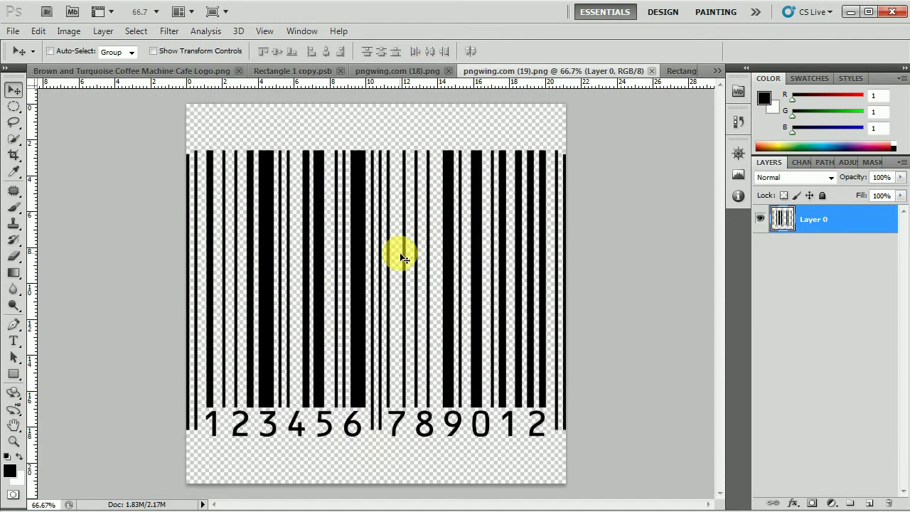
pyautogui.click(687, 71)
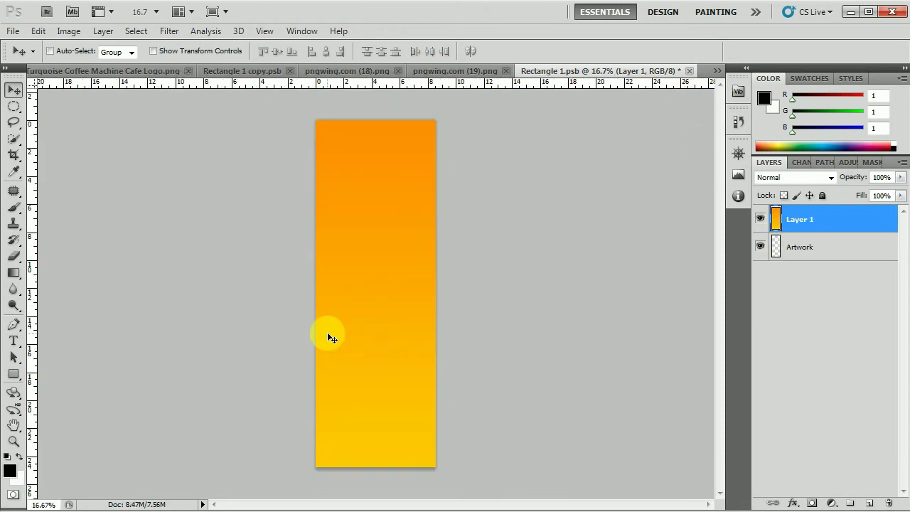
# With white as the foreground colour, draw a rectangle across the side panel's lower part
pyautogui.click(19, 456)
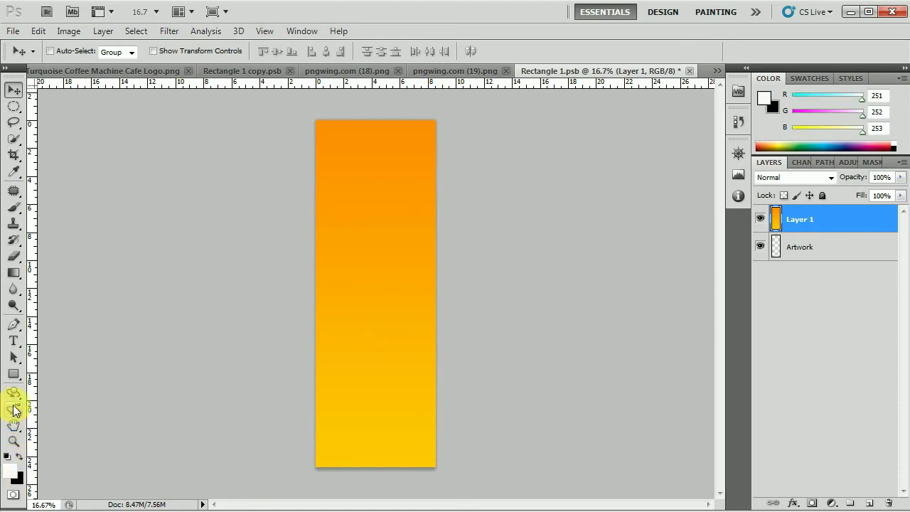
pyautogui.moveTo(14, 375); pyautogui.dragTo(51, 372)
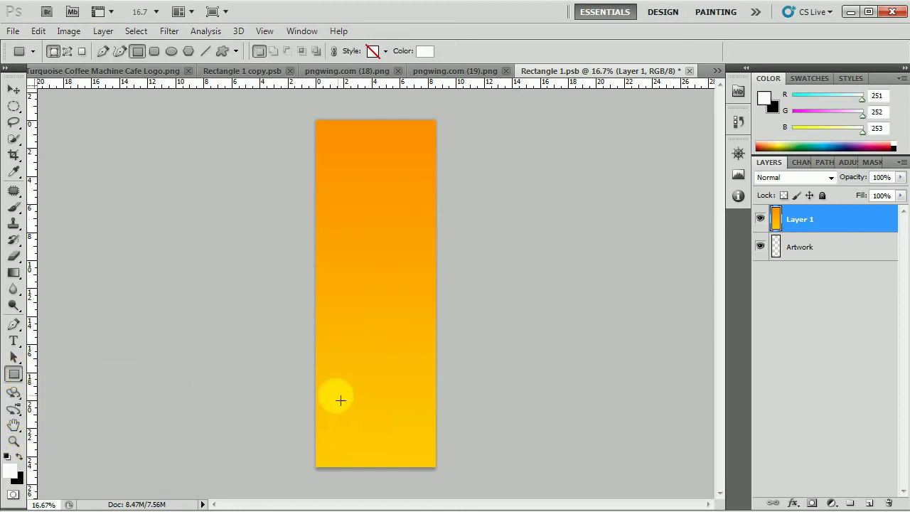
pyautogui.moveTo(328, 396); pyautogui.dragTo(434, 459)
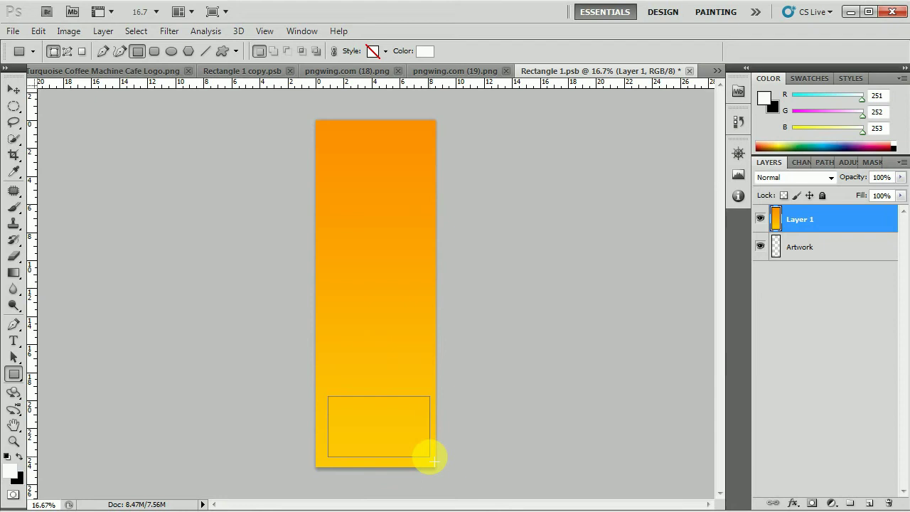
pyautogui.moveTo(434, 461); pyautogui.dragTo(432, 457)
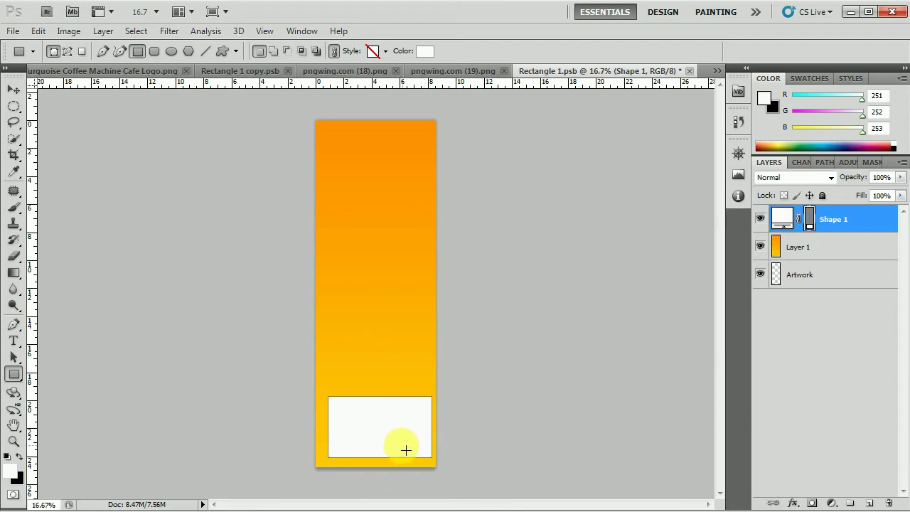
# Nudge the white rectangle left, then place the barcode on it, scaled down to fit
pyautogui.press('v')
pyautogui.moveTo(375, 430); pyautogui.dragTo(371, 430)
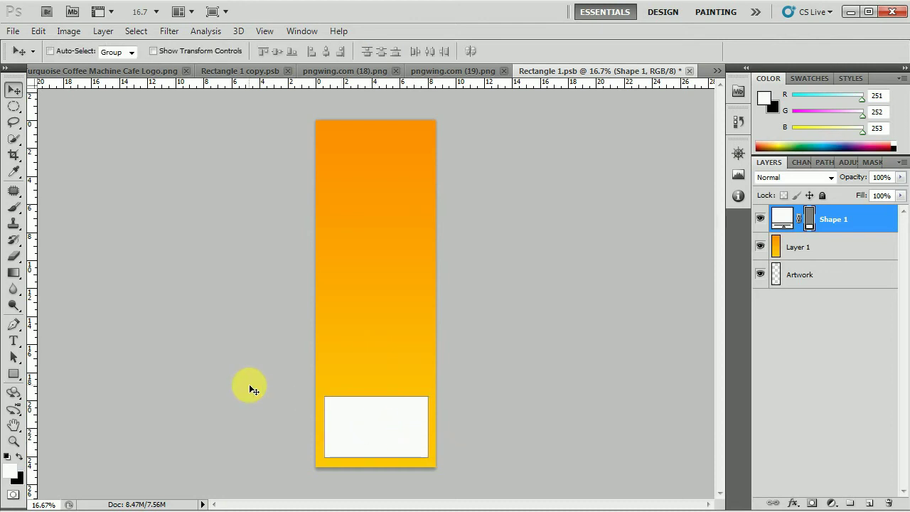
pyautogui.click(434, 71)
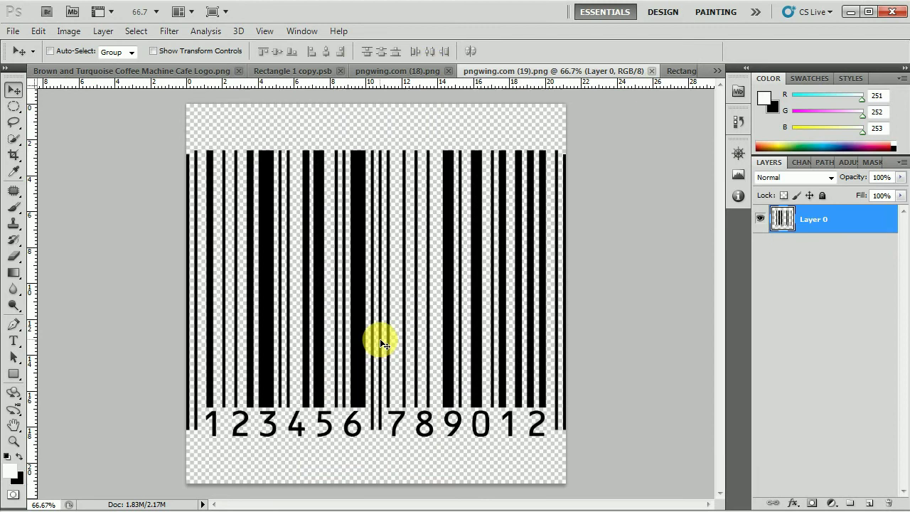
pyautogui.moveTo(381, 344); pyautogui.dragTo(396, 438)
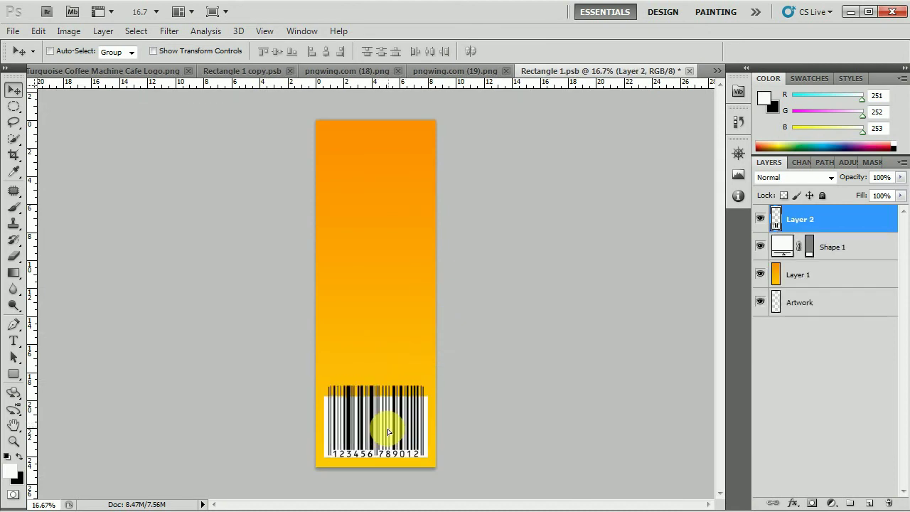
pyautogui.hotkey('ctrl', 't')
pyautogui.moveTo(425, 387); pyautogui.dragTo(419, 430)
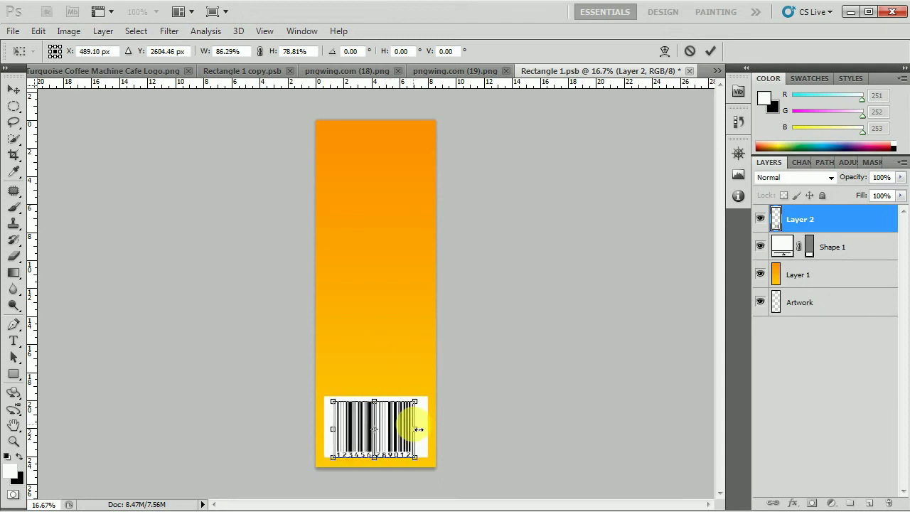
pyautogui.press('Return')
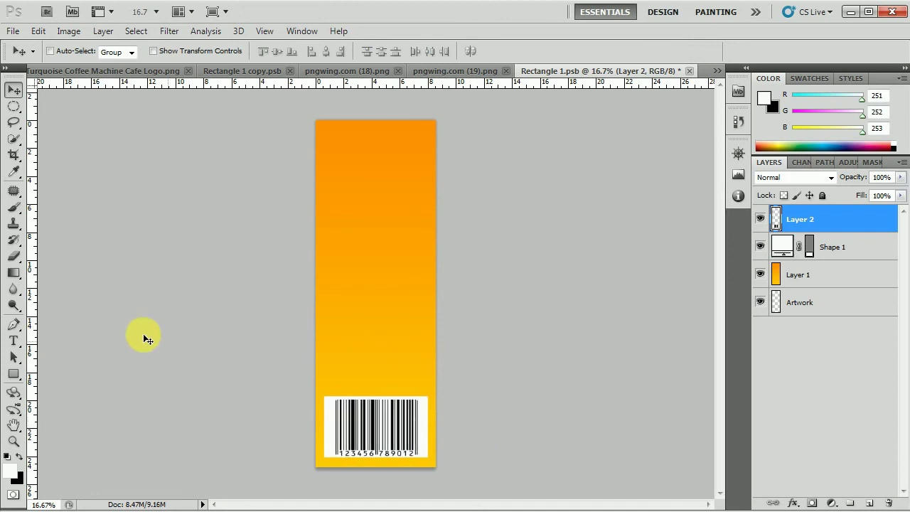
# Type the white Arial Bold title 'FREE COFFEE PACKAGE MOCKUP TUTORIAL' on the side panel
pyautogui.click(14, 340)
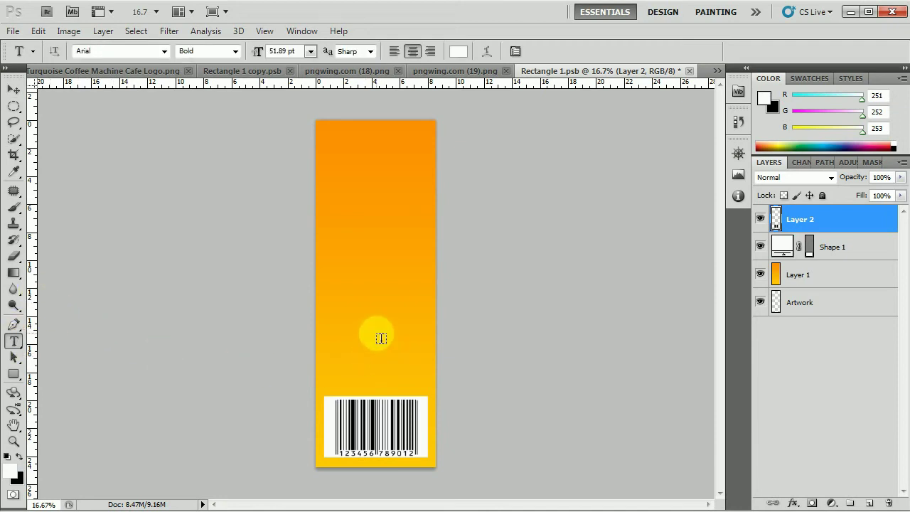
pyautogui.click(362, 347)
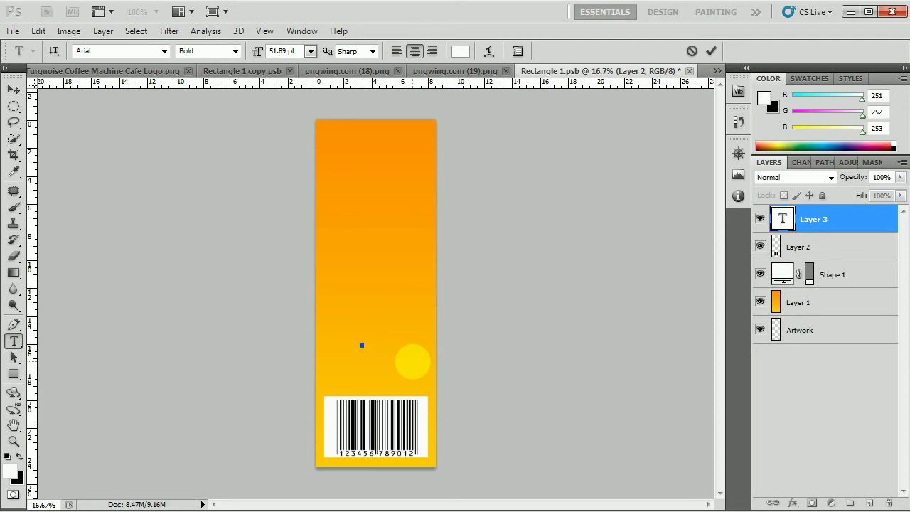
pyautogui.write('E')
pyautogui.write('r')
pyautogui.press('BackSpace')
pyautogui.write('R')
pyautogui.write('EE')
pyautogui.write(' COFFE')
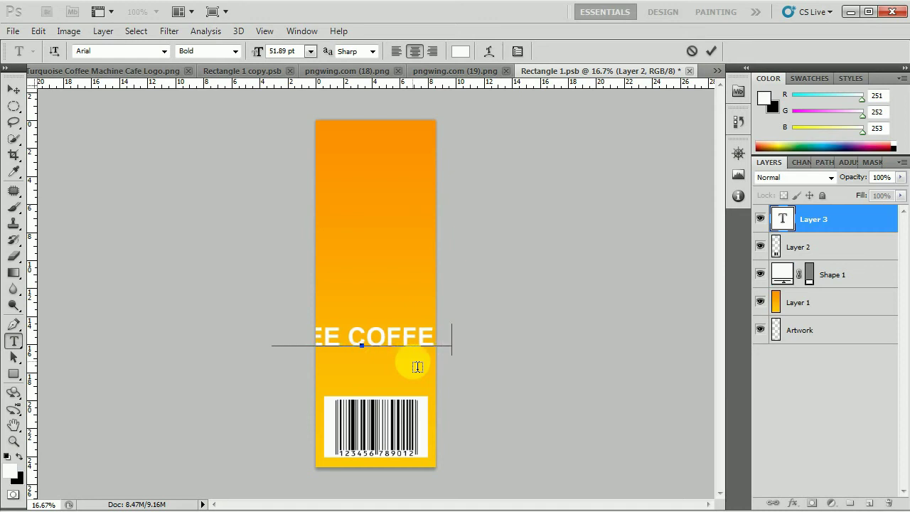
pyautogui.write('PACK')
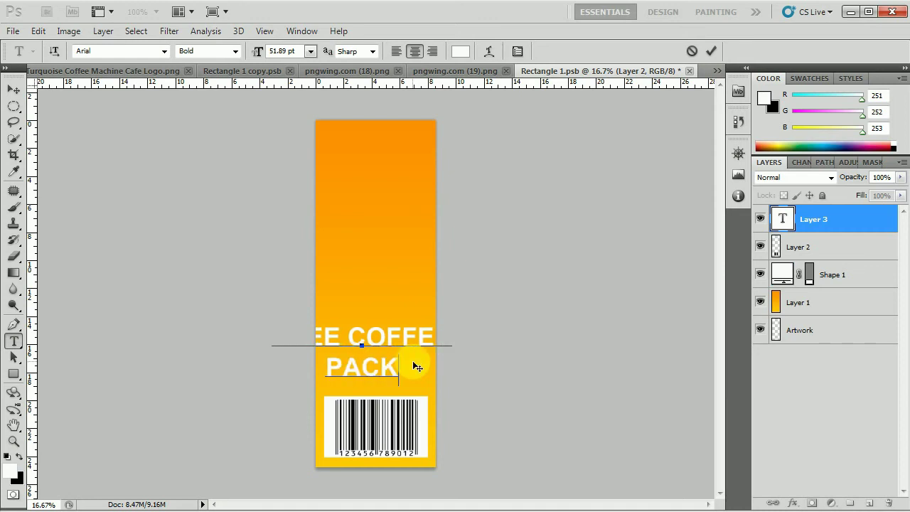
pyautogui.write('AGE')
pyautogui.write('M')
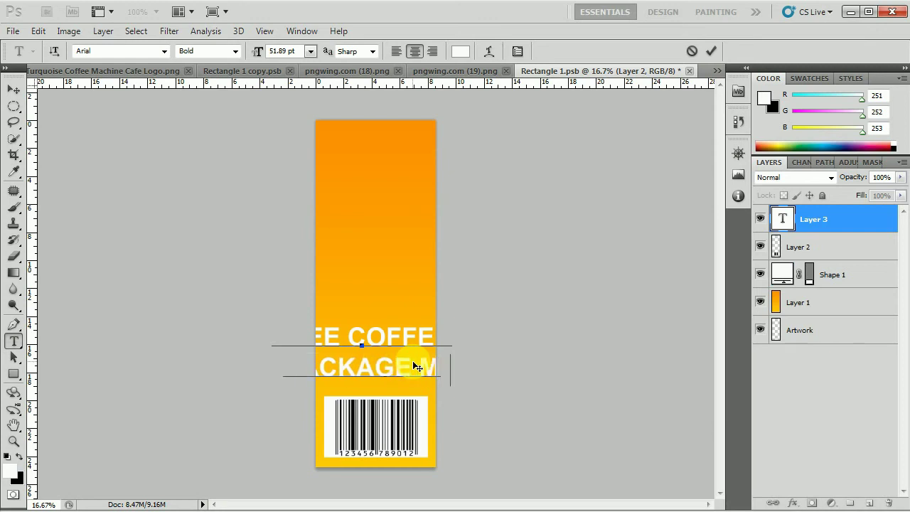
pyautogui.write('OCK')
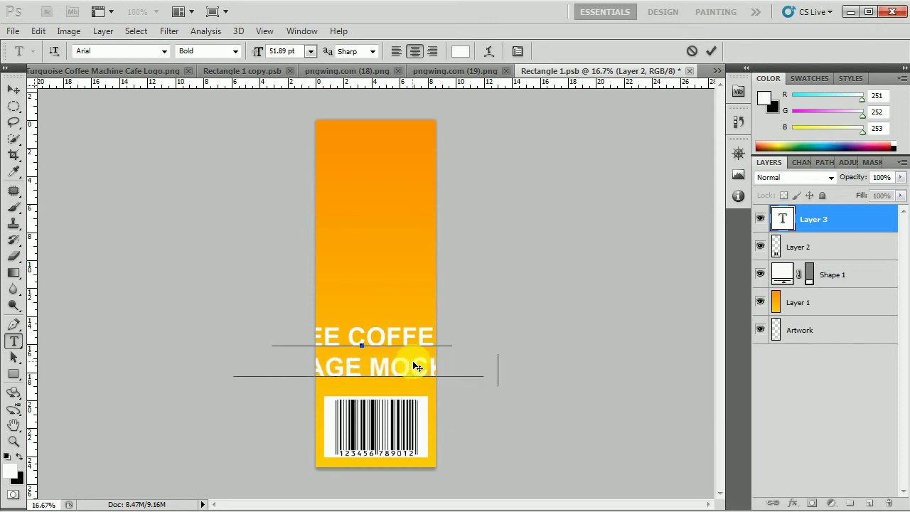
pyautogui.write('UP TEMPLUP TE')
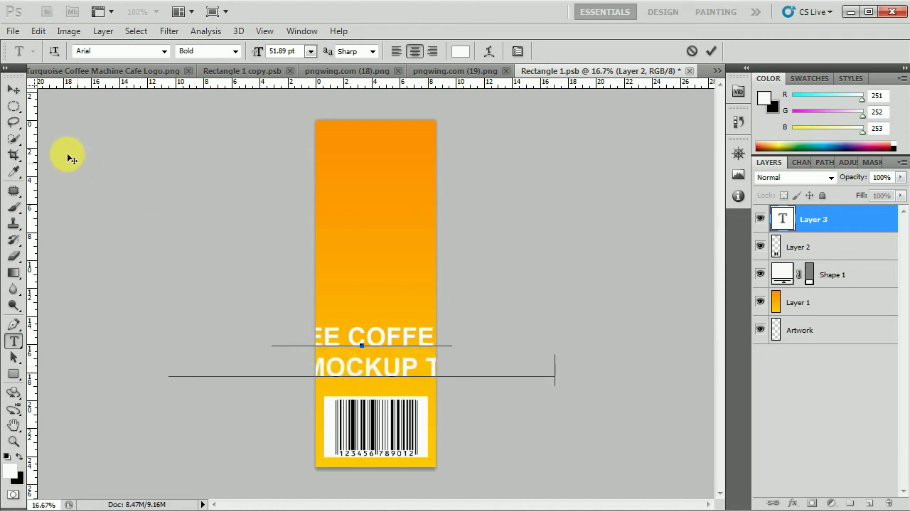
pyautogui.click(14, 89)
# Rotate the title -90.35°, scale it to 65.04%, and position it above the barcode
pyautogui.hotkey('ctrl', 't')
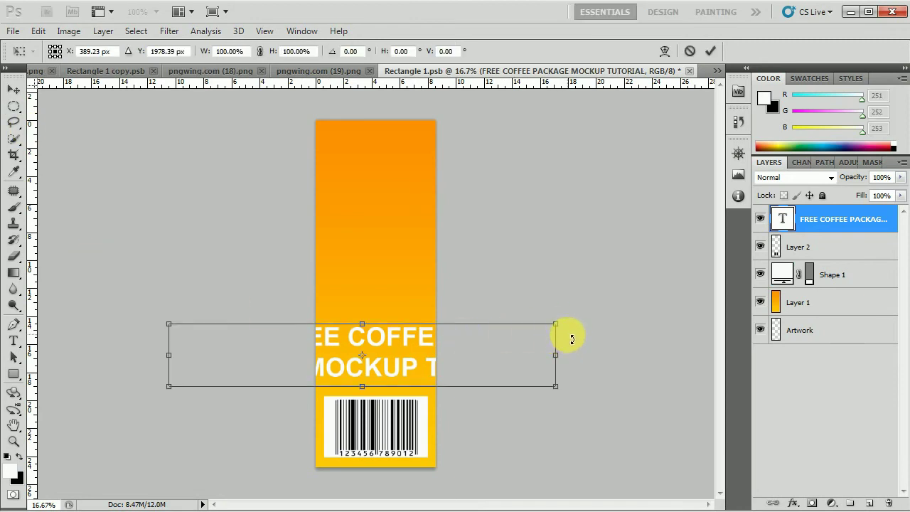
pyautogui.moveTo(580, 327); pyautogui.dragTo(325, 98)
pyautogui.moveTo(381, 268); pyautogui.dragTo(396, 227)
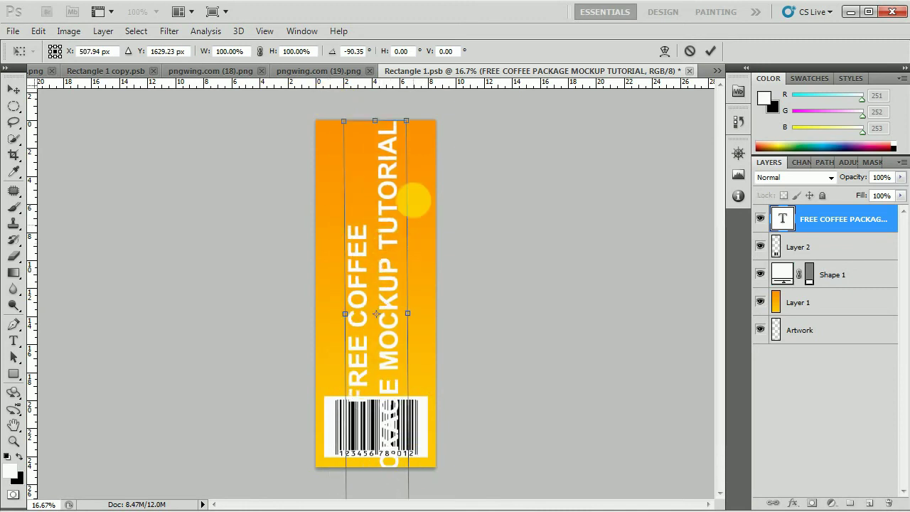
pyautogui.moveTo(403, 119); pyautogui.dragTo(370, 283)
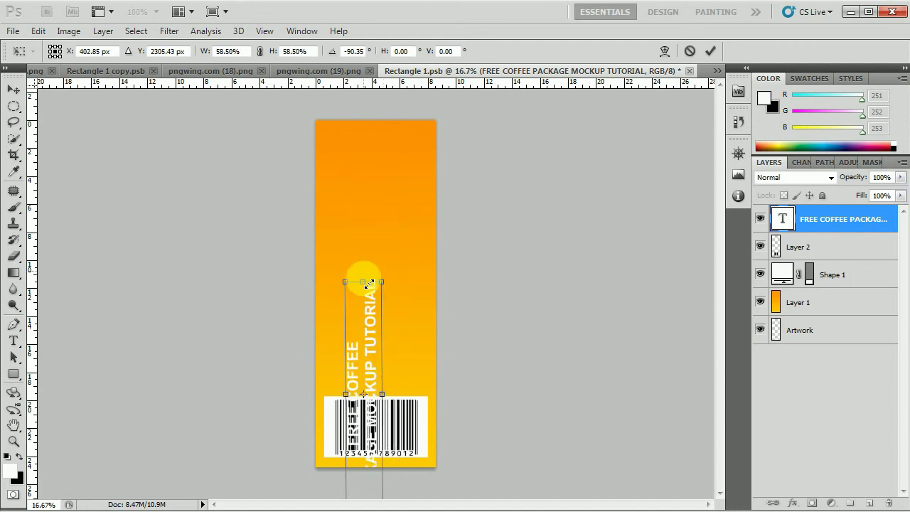
pyautogui.moveTo(370, 359); pyautogui.dragTo(383, 235)
pyautogui.moveTo(402, 156); pyautogui.dragTo(426, 133)
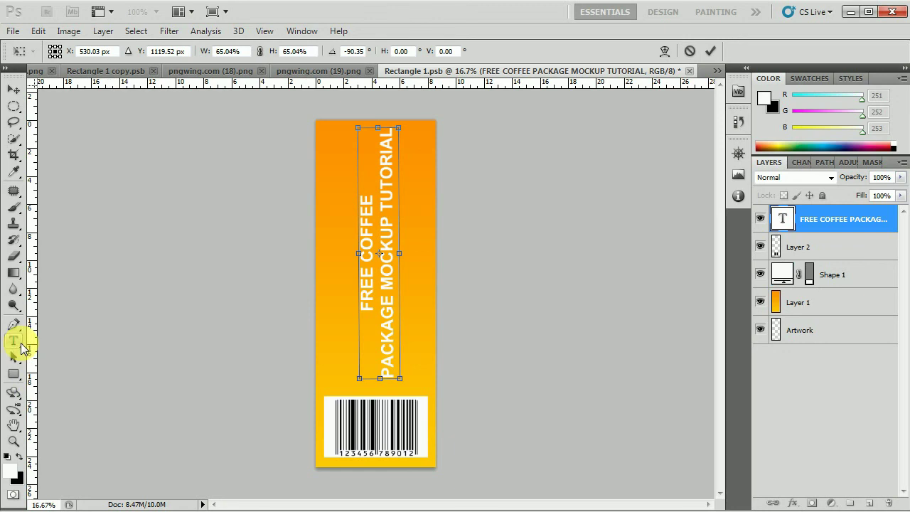
pyautogui.click(14, 89)
# Break the title so TUTORIAL sits on its own third line
pyautogui.click(449, 202)
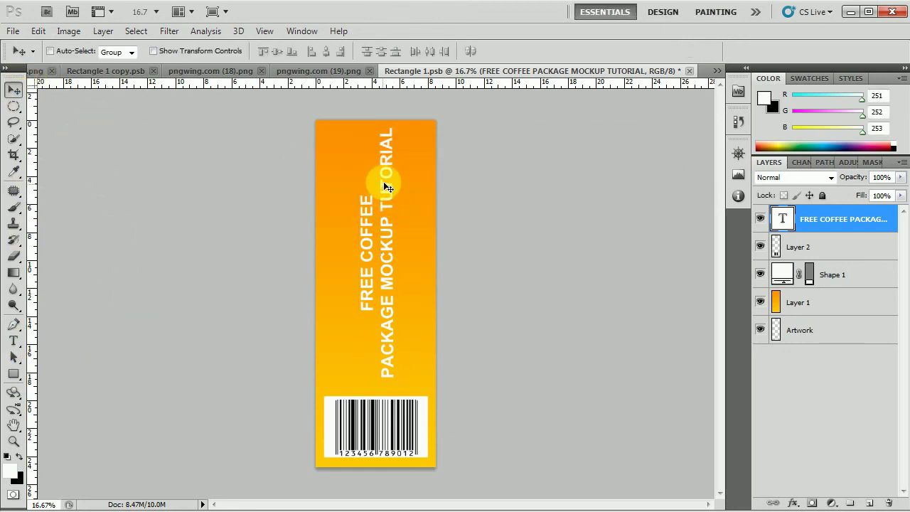
pyautogui.click(14, 341)
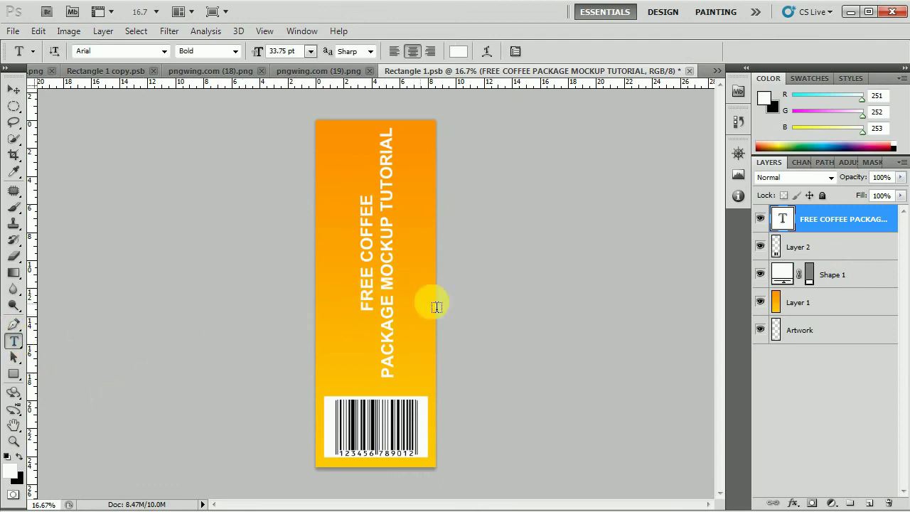
pyautogui.click(395, 213)
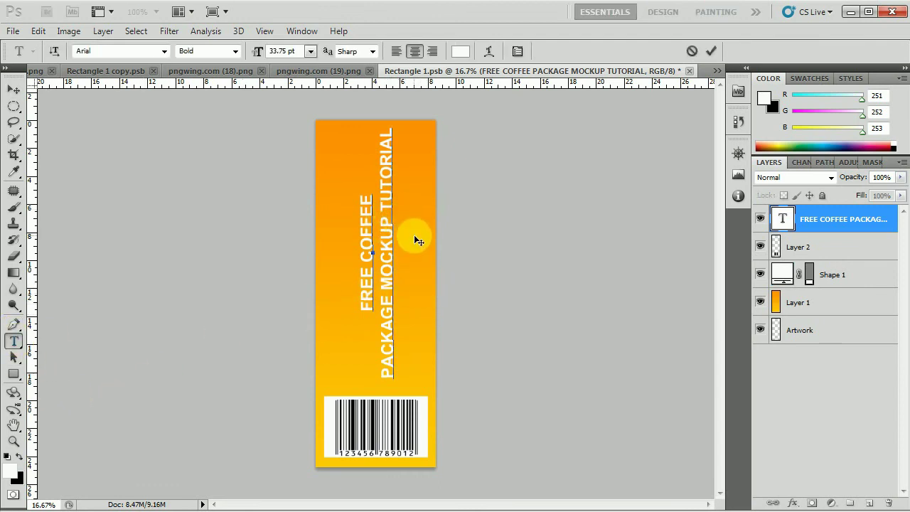
pyautogui.press('Return')
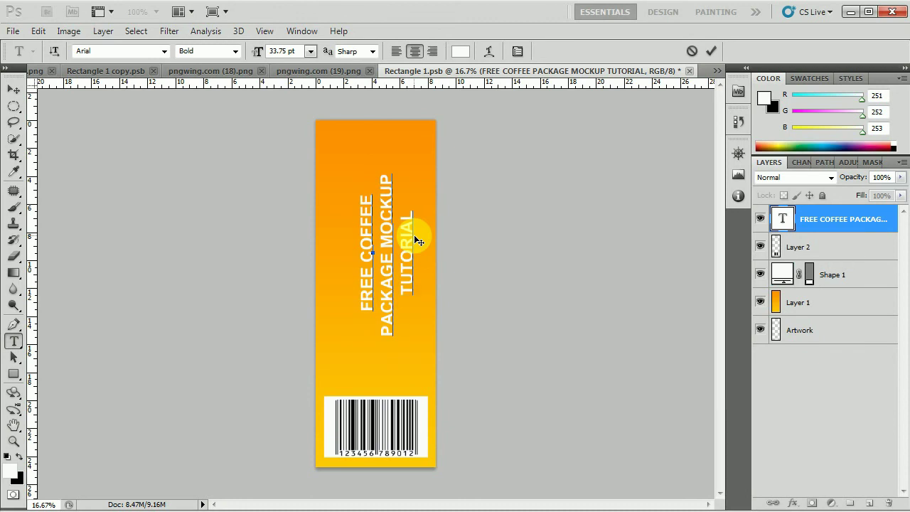
pyautogui.click(13, 88)
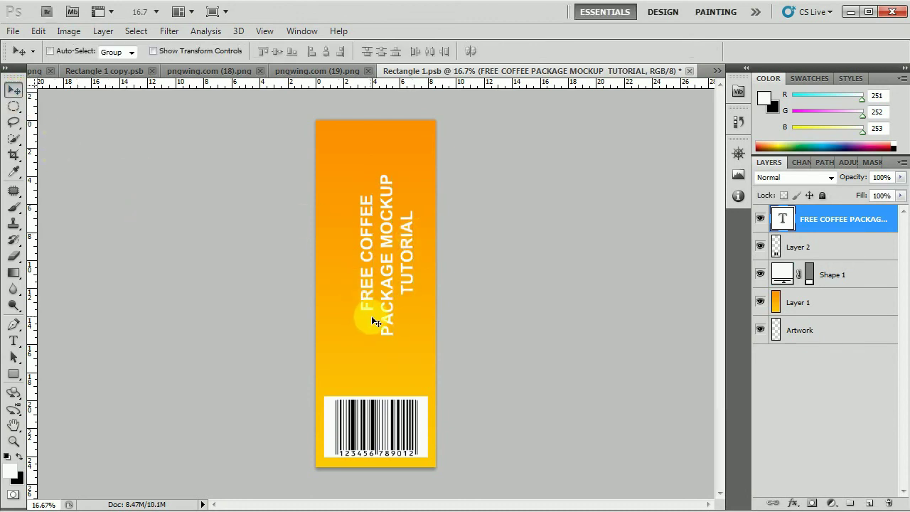
# Enlarge the vertical three-line title to about 150% above the barcode
pyautogui.hotkey('ctrl', 't')
pyautogui.moveTo(358, 336); pyautogui.dragTo(339, 388)
pyautogui.moveTo(379, 352); pyautogui.dragTo(377, 343)
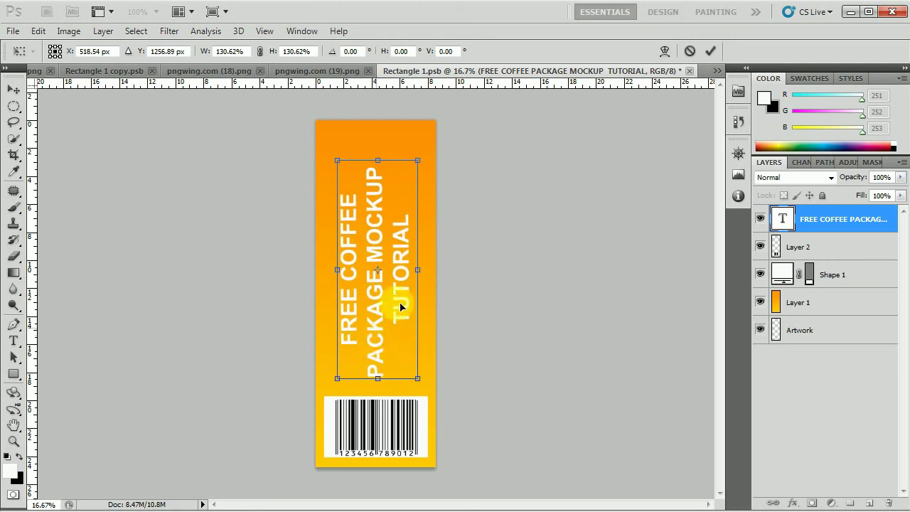
pyautogui.moveTo(425, 166); pyautogui.dragTo(431, 130)
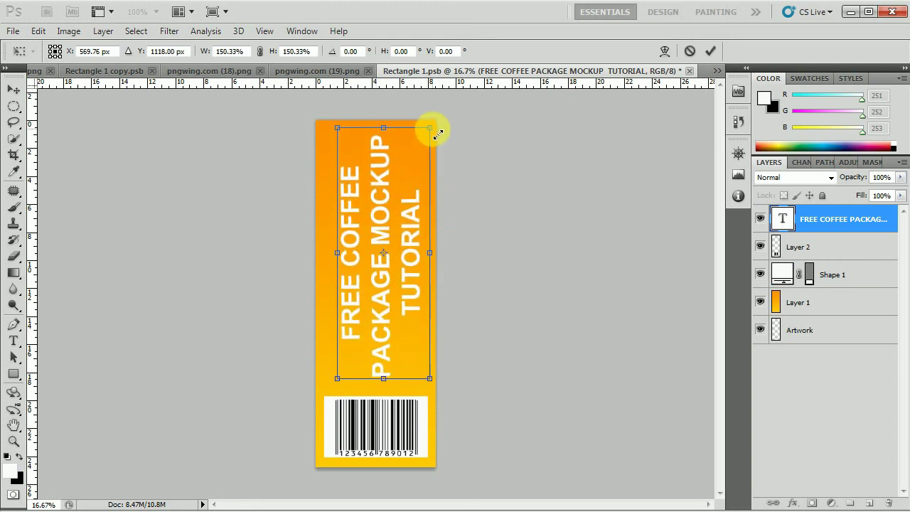
pyautogui.doubleClick(414, 219)
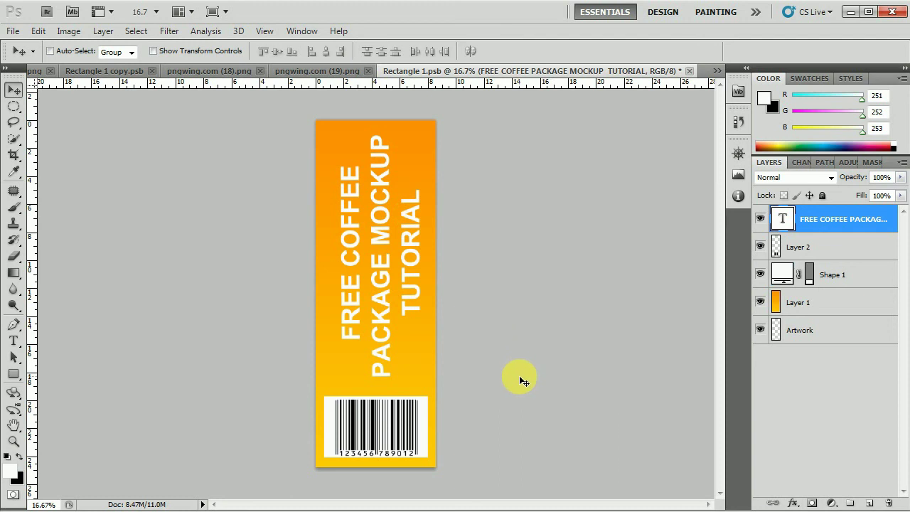
# Save the side-panel artwork and view it in Free Packaging Pouch Bag Mockup.psd
pyautogui.click(12, 31)
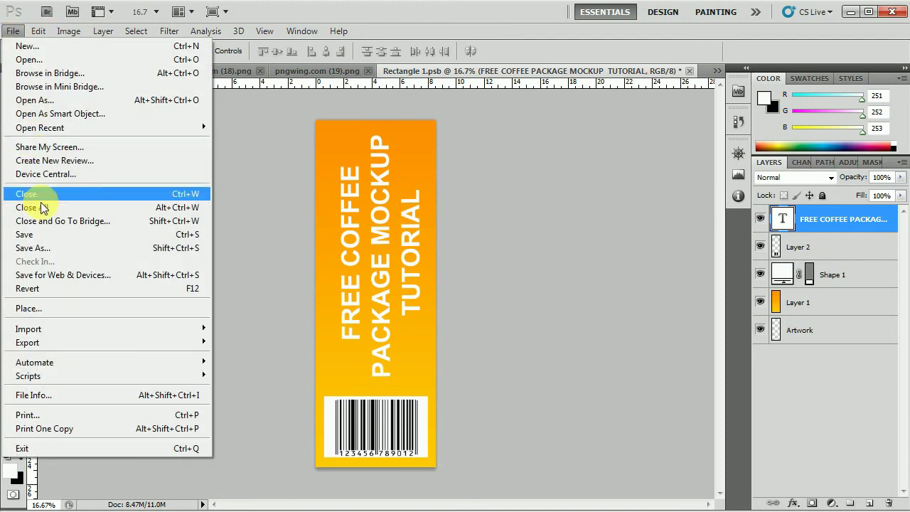
pyautogui.click(41, 235)
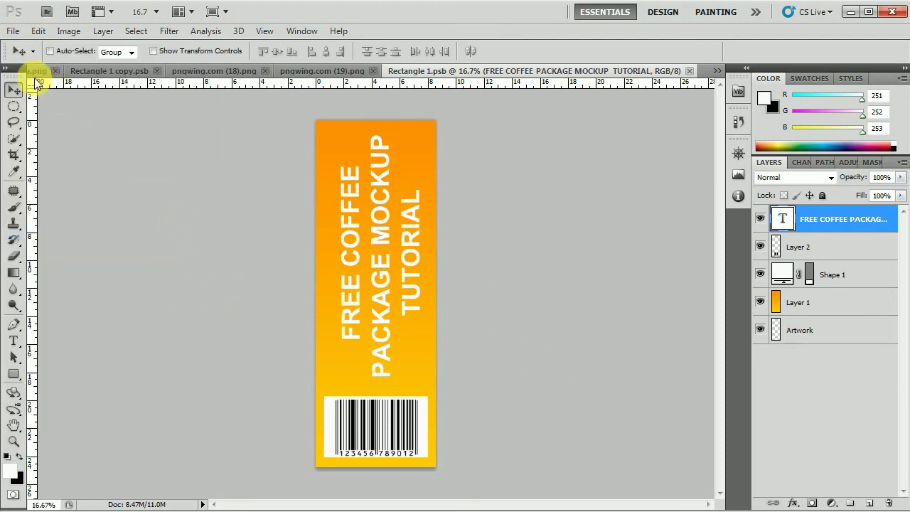
pyautogui.click(715, 74)
pyautogui.click(659, 73)
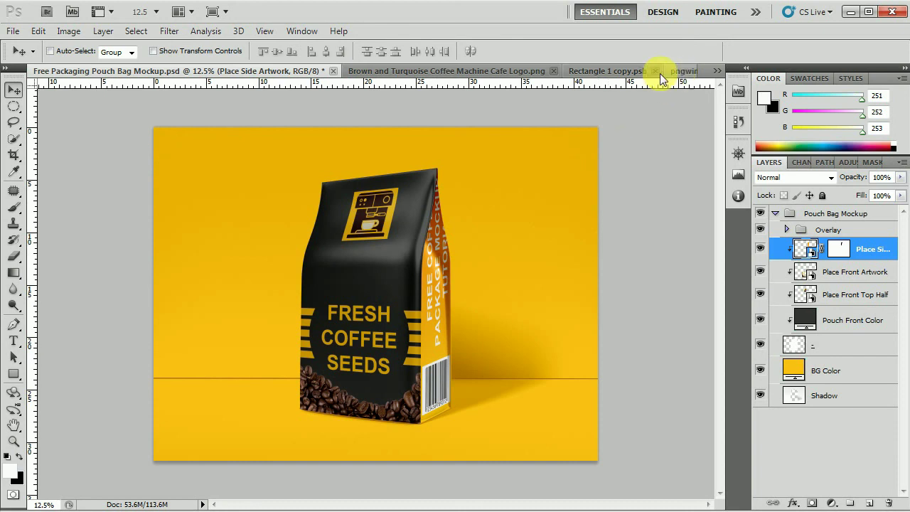
pyautogui.click(717, 70)
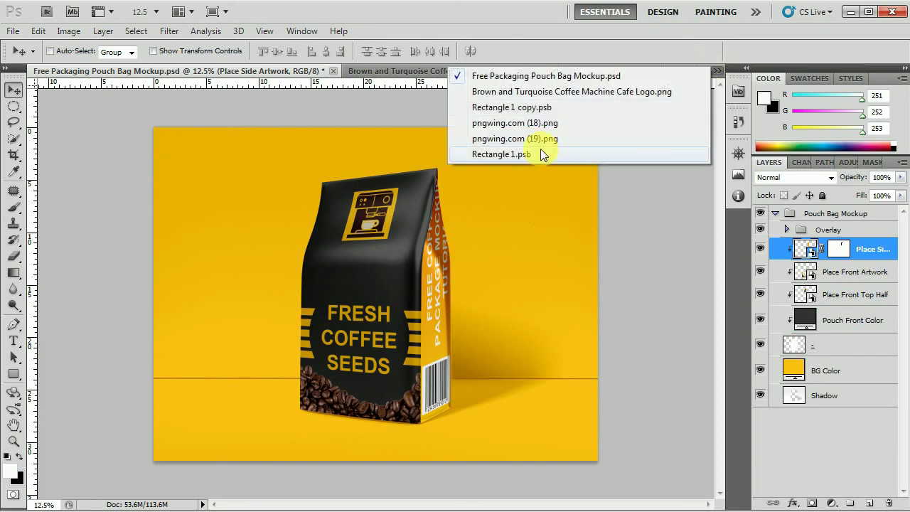
# In Rectangle 1.psb, scale the vertical side title down to 67.2%
pyautogui.click(541, 151)
pyautogui.hotkey('ctrl', 't')
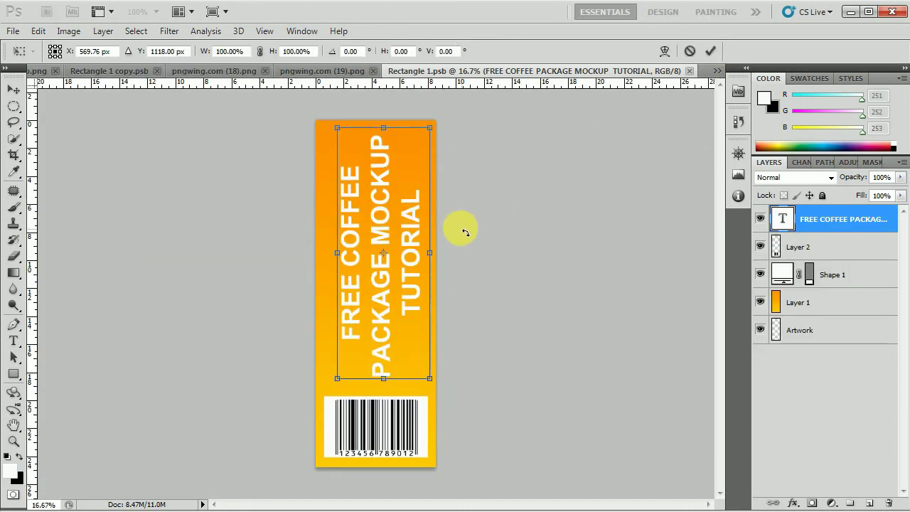
pyautogui.moveTo(433, 125); pyautogui.dragTo(396, 203)
pyautogui.moveTo(386, 262); pyautogui.dragTo(399, 274)
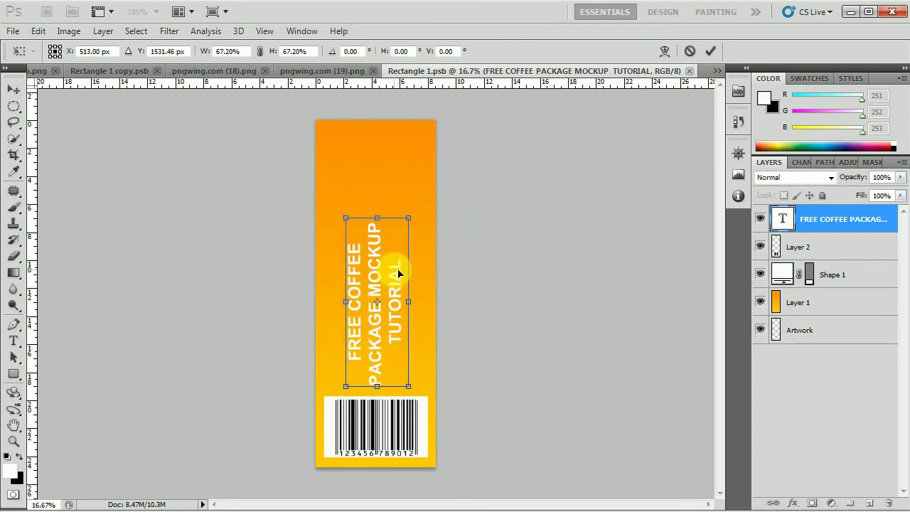
pyautogui.press('Return')
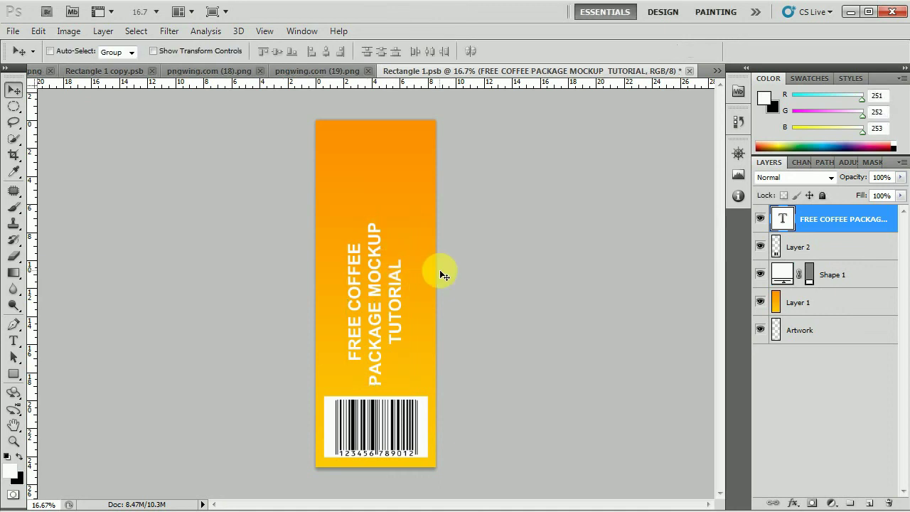
# Save the resized side panel and return to the pouch bag mockup
pyautogui.click(12, 31)
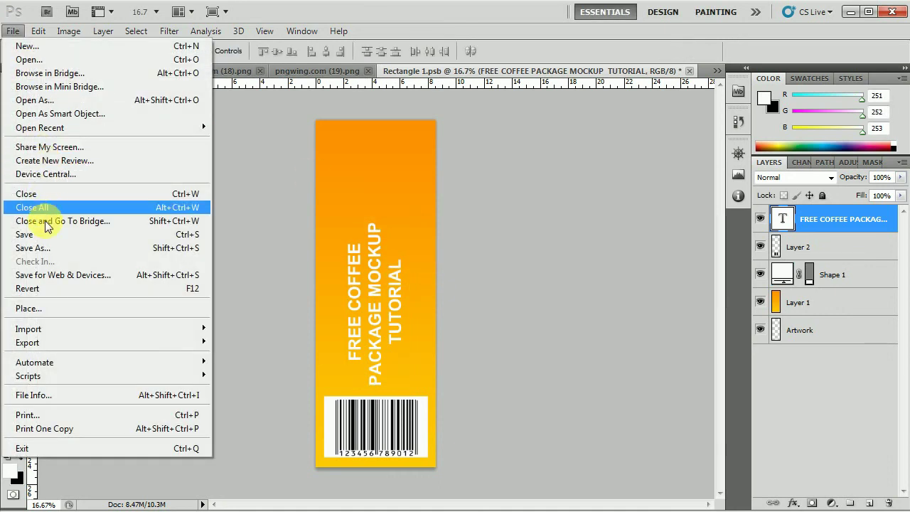
pyautogui.click(43, 238)
pyautogui.click(717, 70)
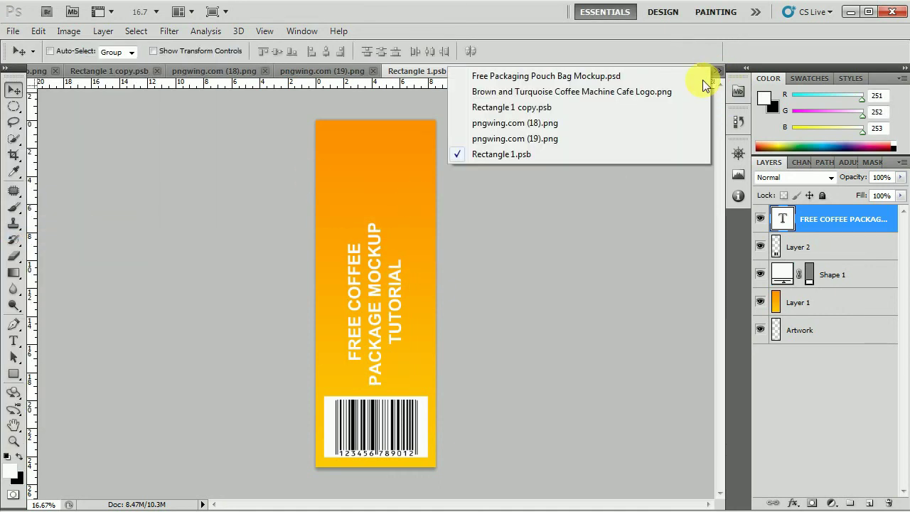
pyautogui.click(597, 77)
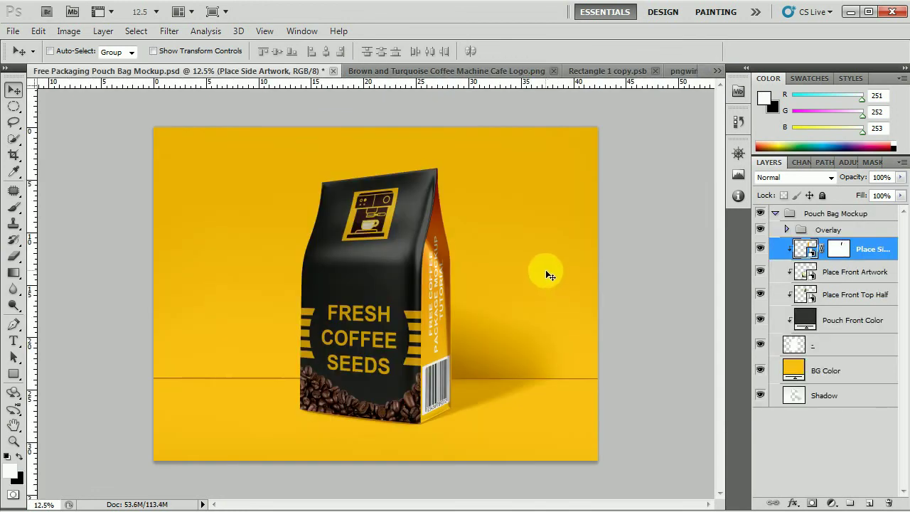